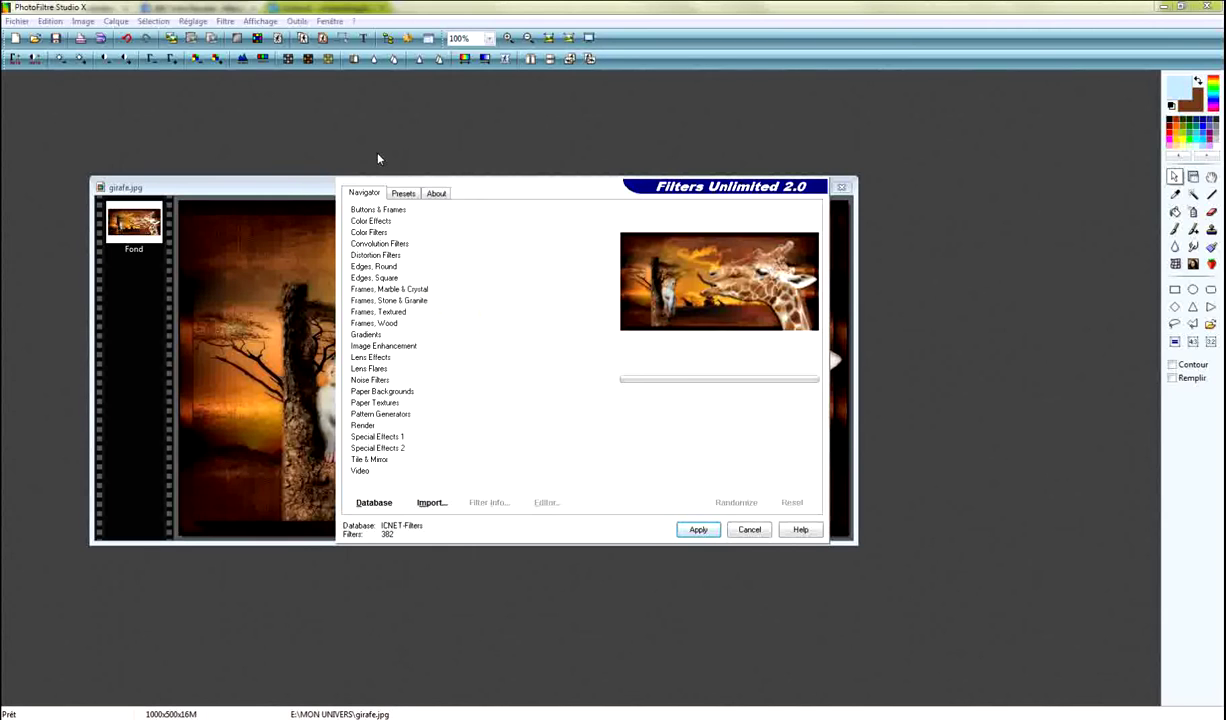
# Step: Create a new filter database named Dossier Backroung and check its entry in the database list
pyautogui.click(369, 505)
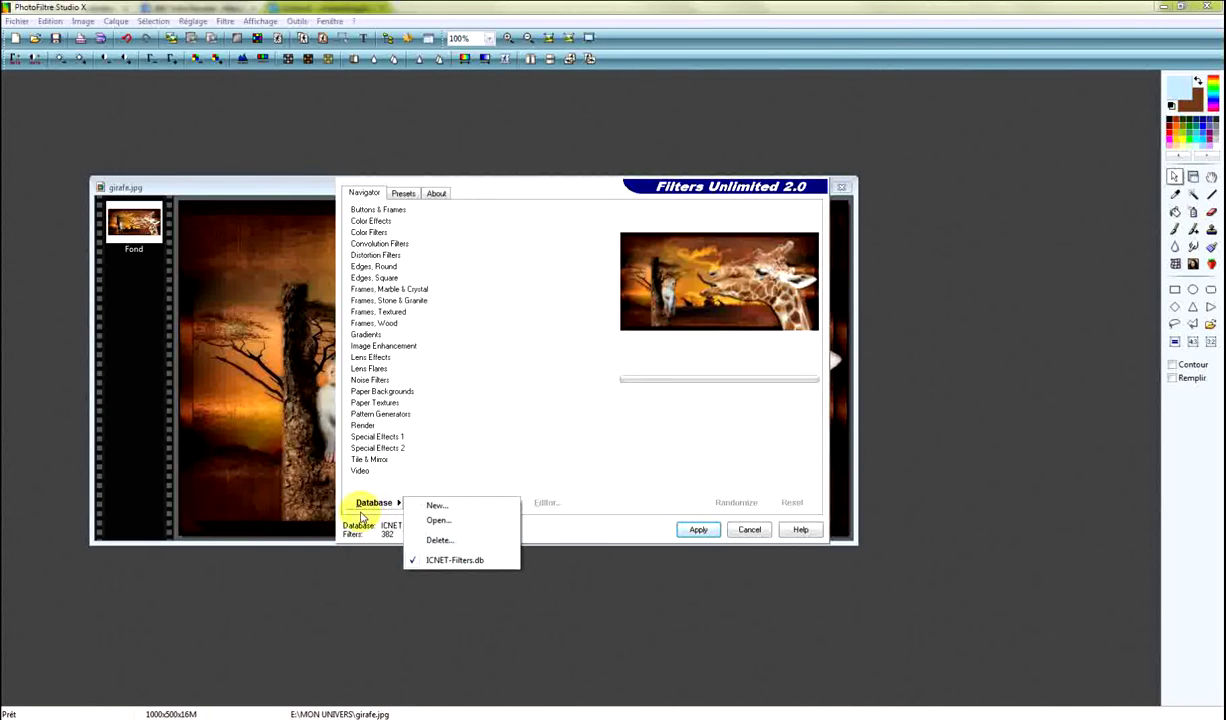
pyautogui.click(435, 507)
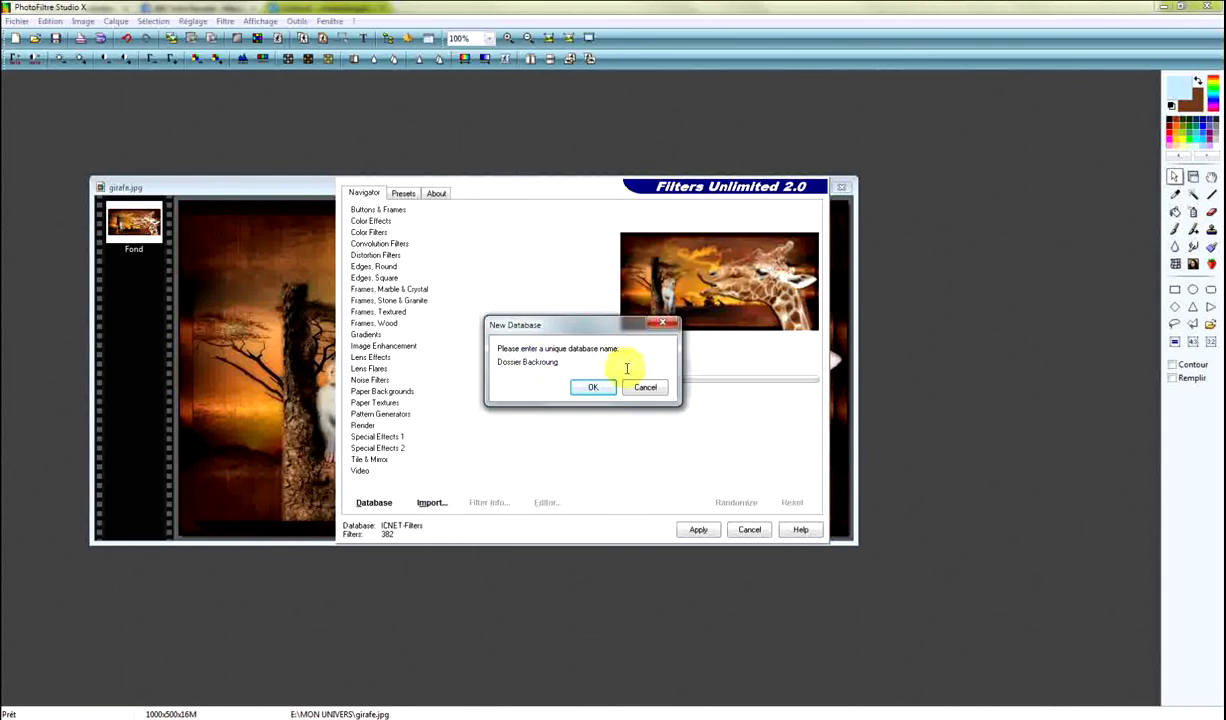
pyautogui.click(593, 389)
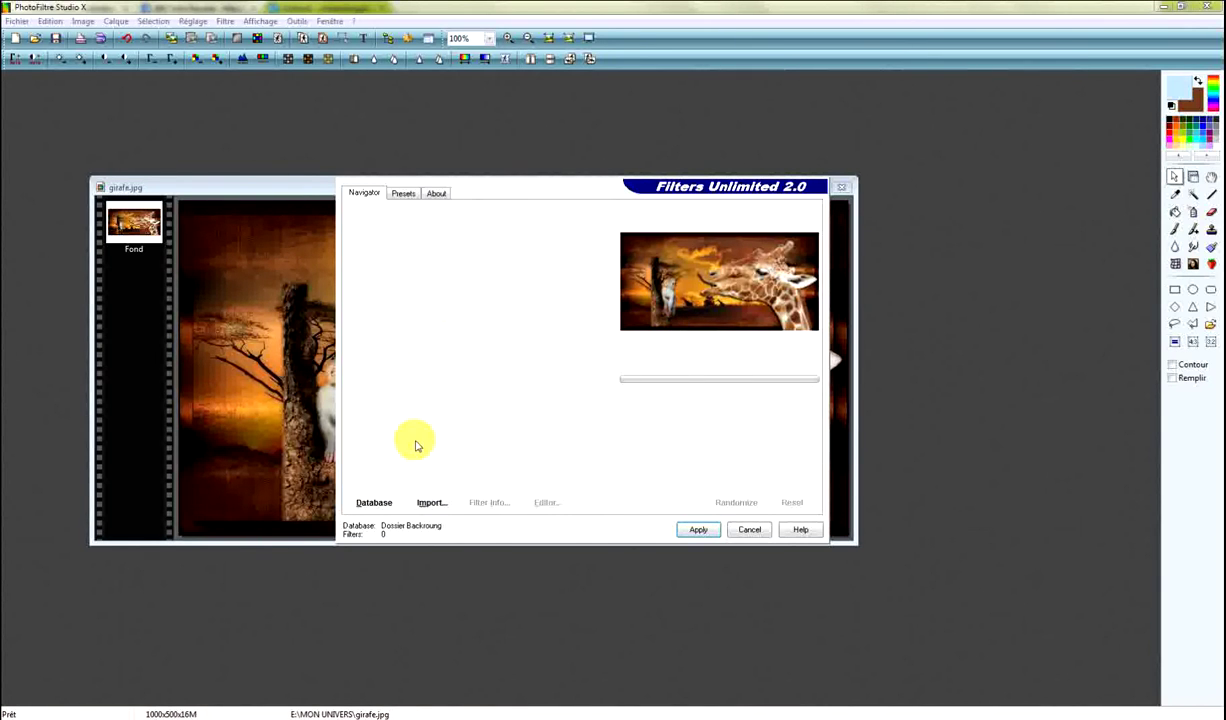
pyautogui.click(373, 503)
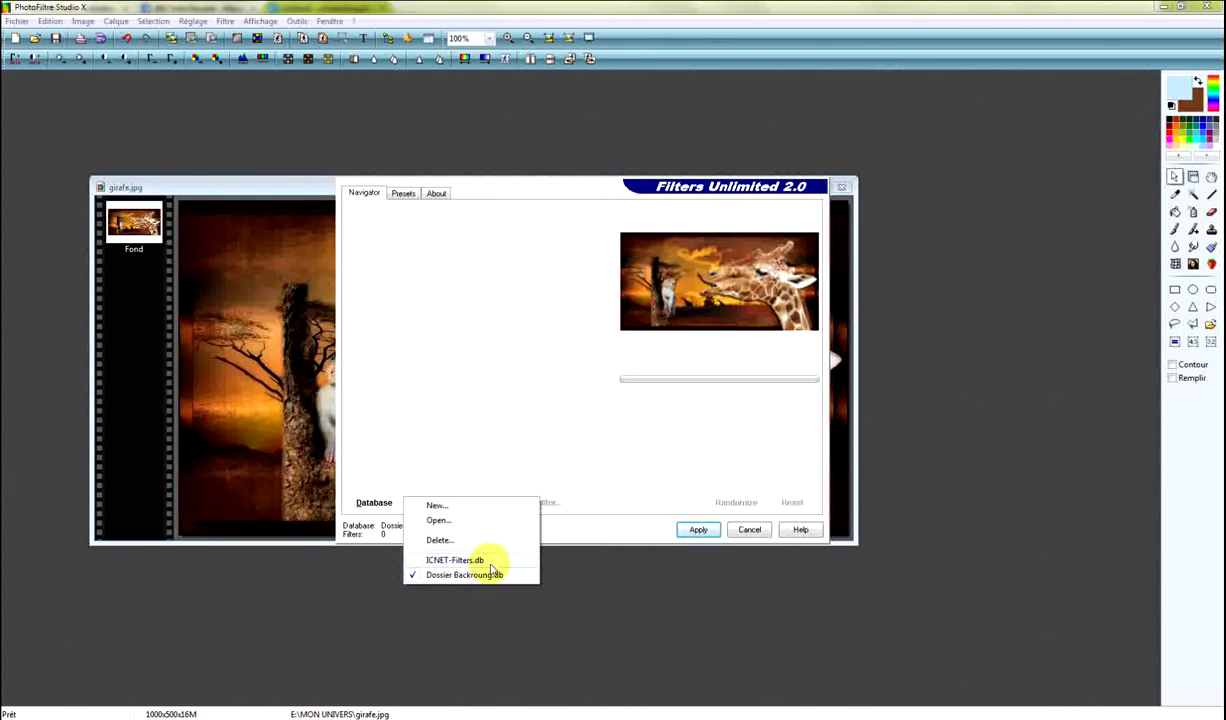
pyautogui.click(373, 503)
pyautogui.click(369, 502)
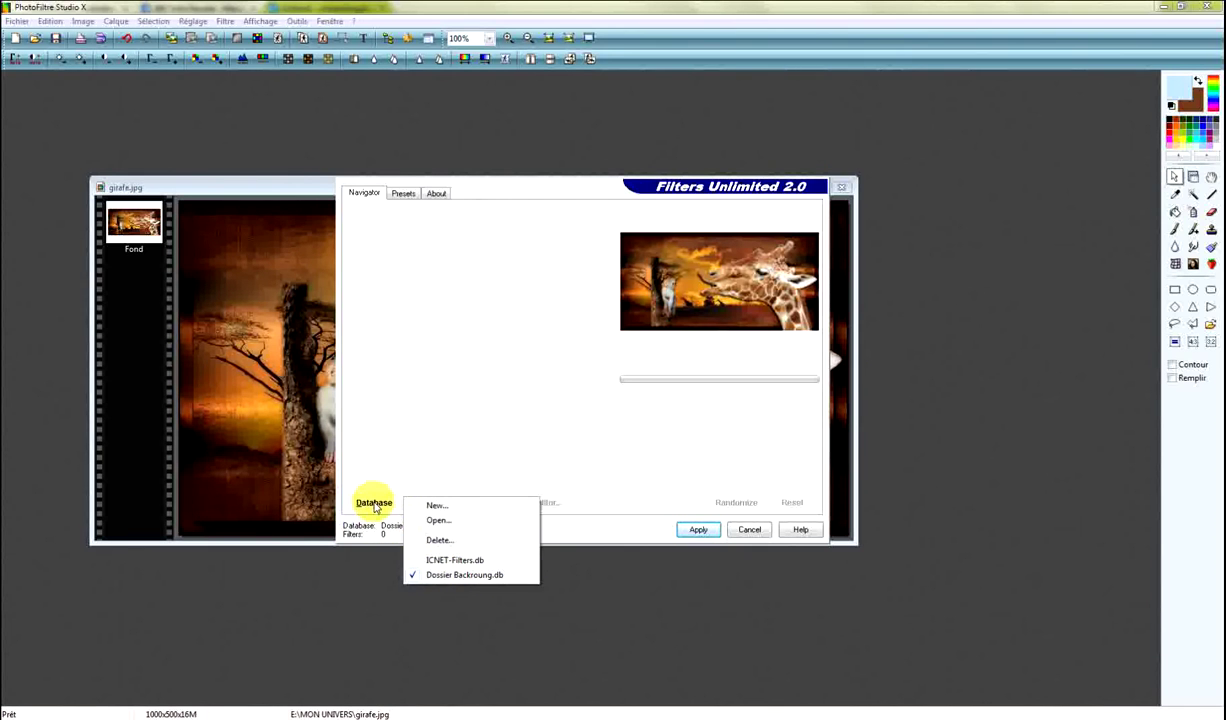
pyautogui.click(550, 528)
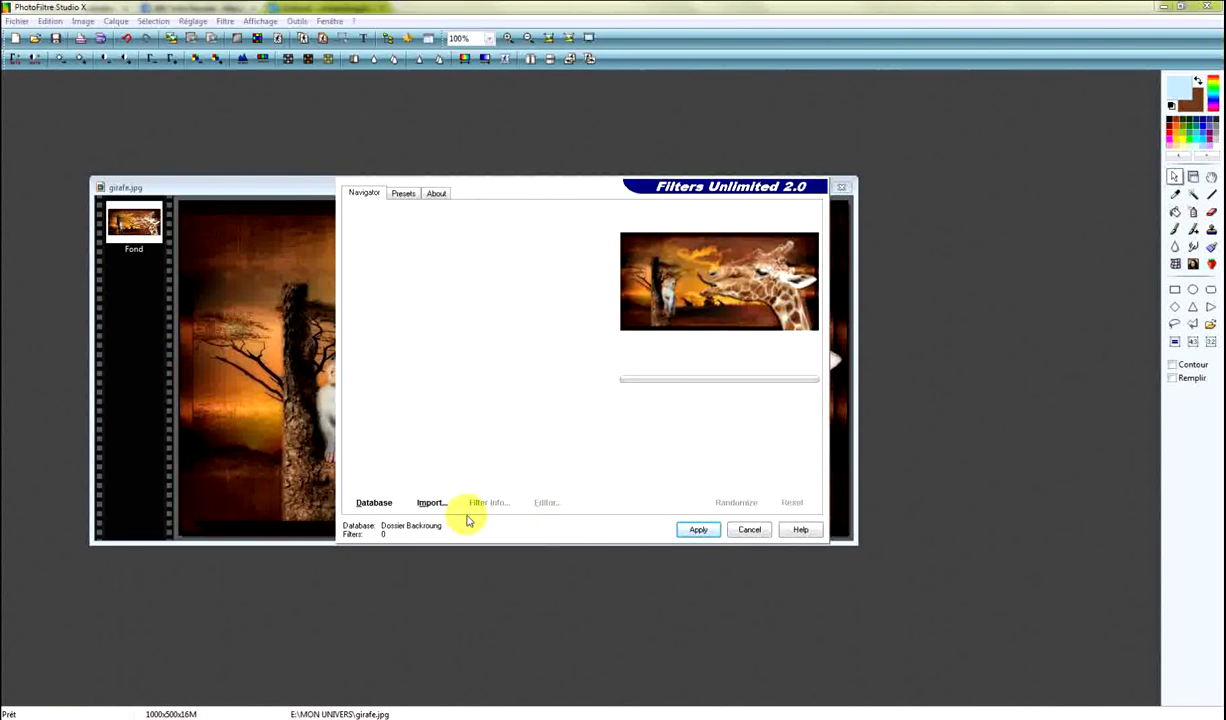
# Step: Start a filter import and browse to the Fichier zip folder inside Pluggin filtre
pyautogui.click(431, 503)
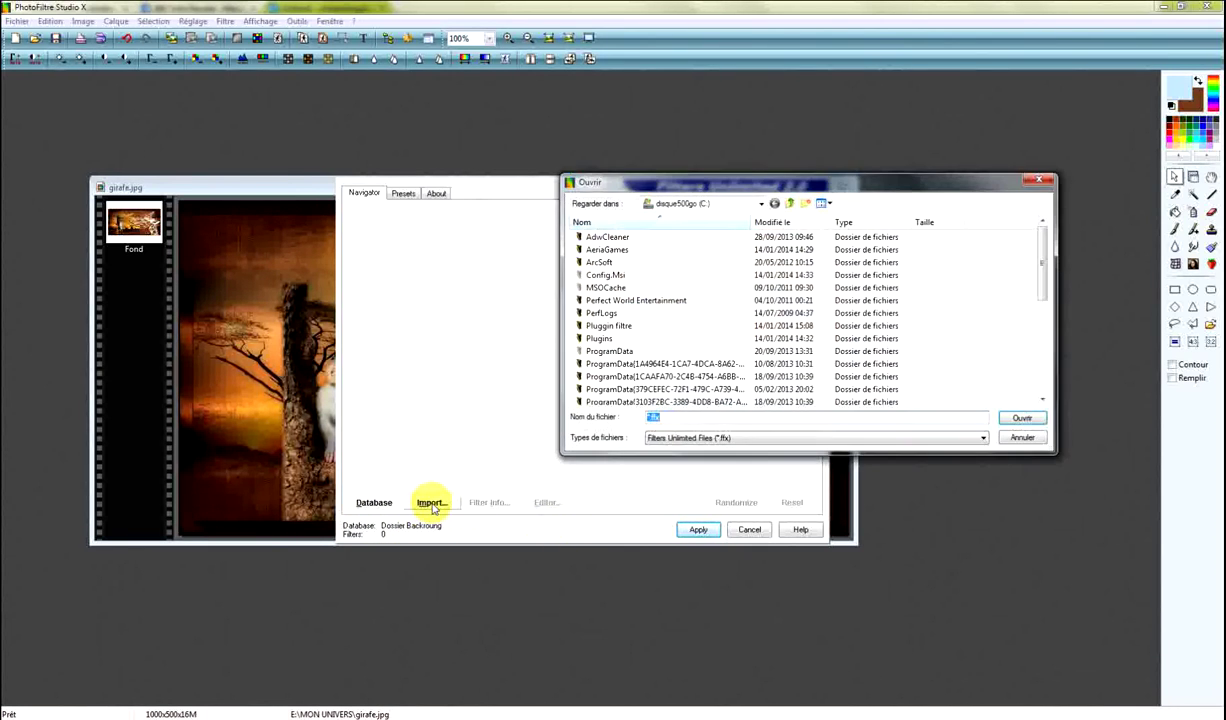
pyautogui.click(612, 327)
pyautogui.doubleClick(612, 327)
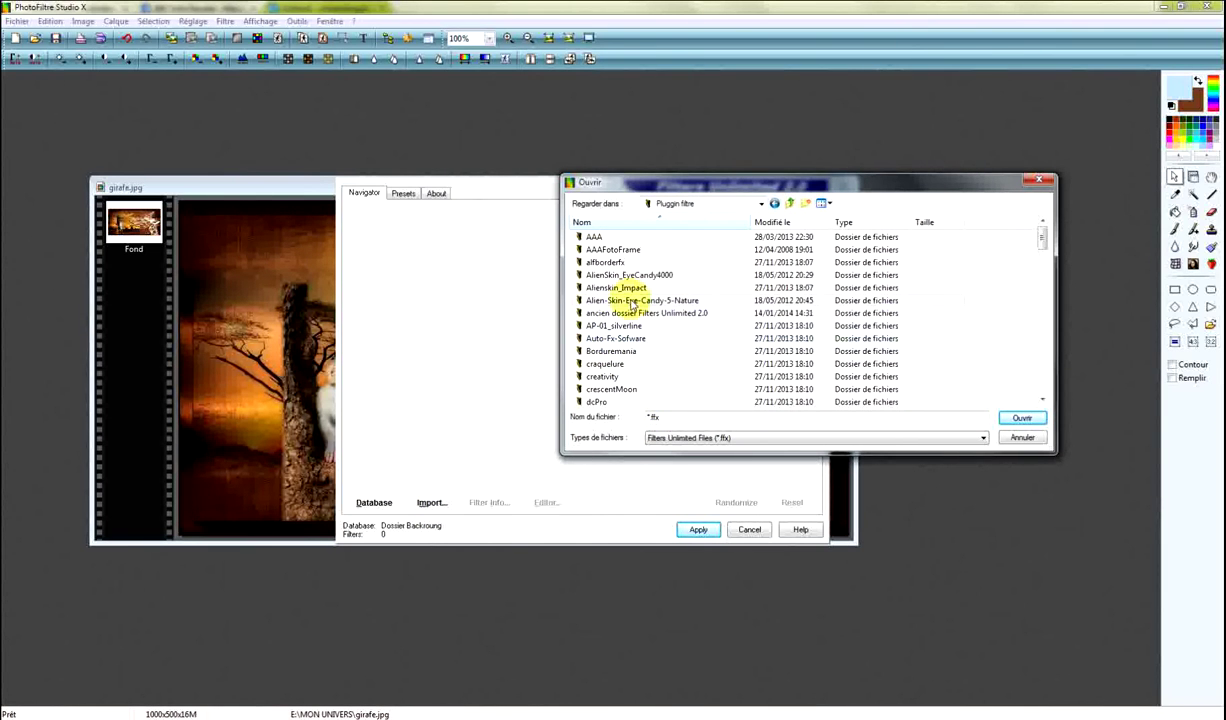
pyautogui.scroll(-2, 660, 355)
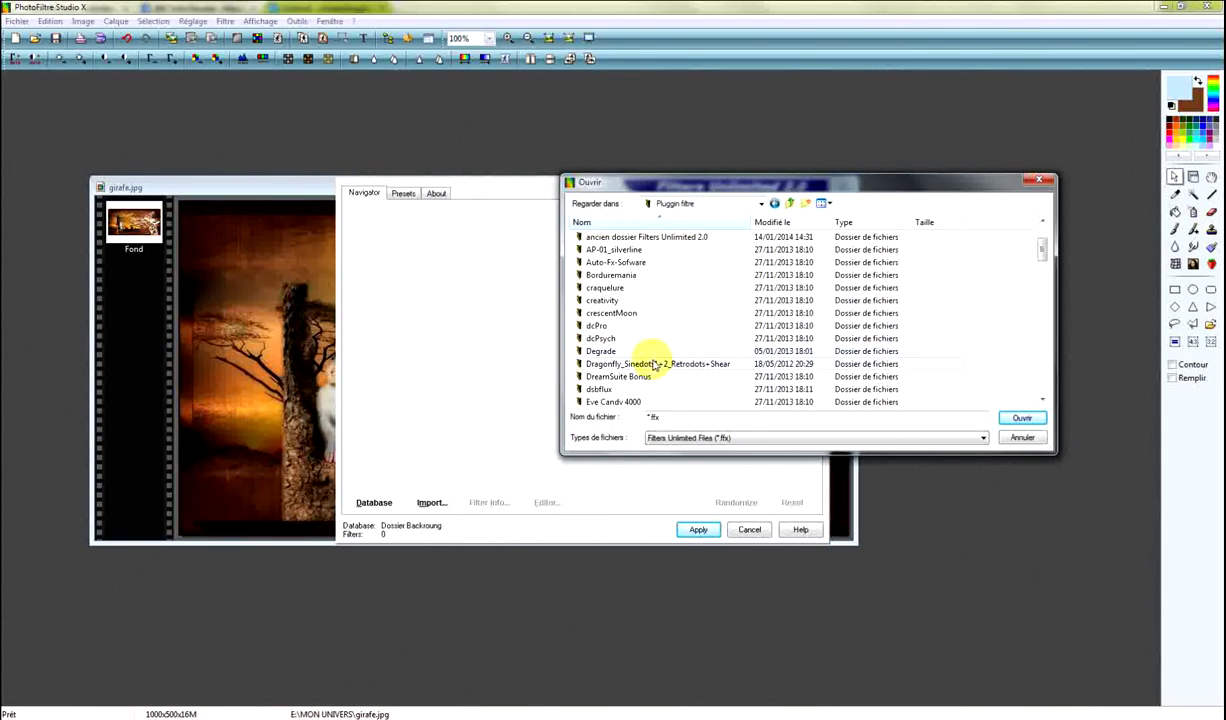
pyautogui.scroll(-1, 630, 383)
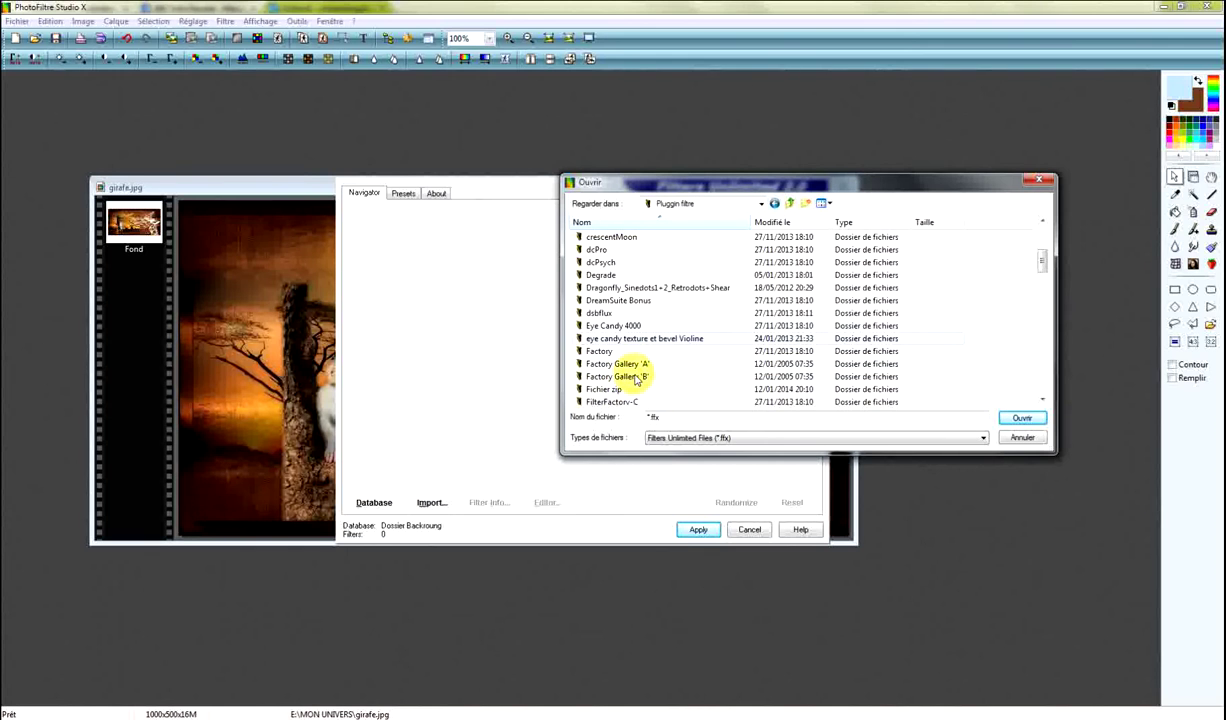
pyautogui.click(616, 389)
pyautogui.doubleClick(616, 389)
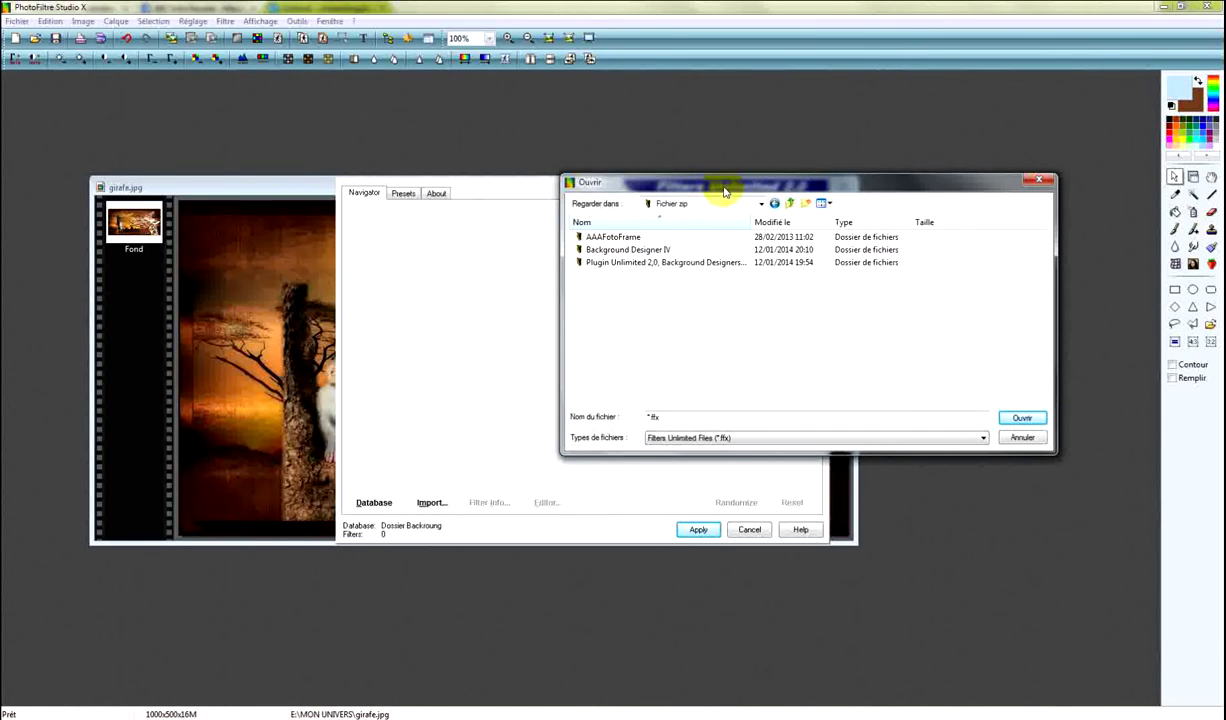
pyautogui.moveTo(726, 192); pyautogui.dragTo(535, 290)
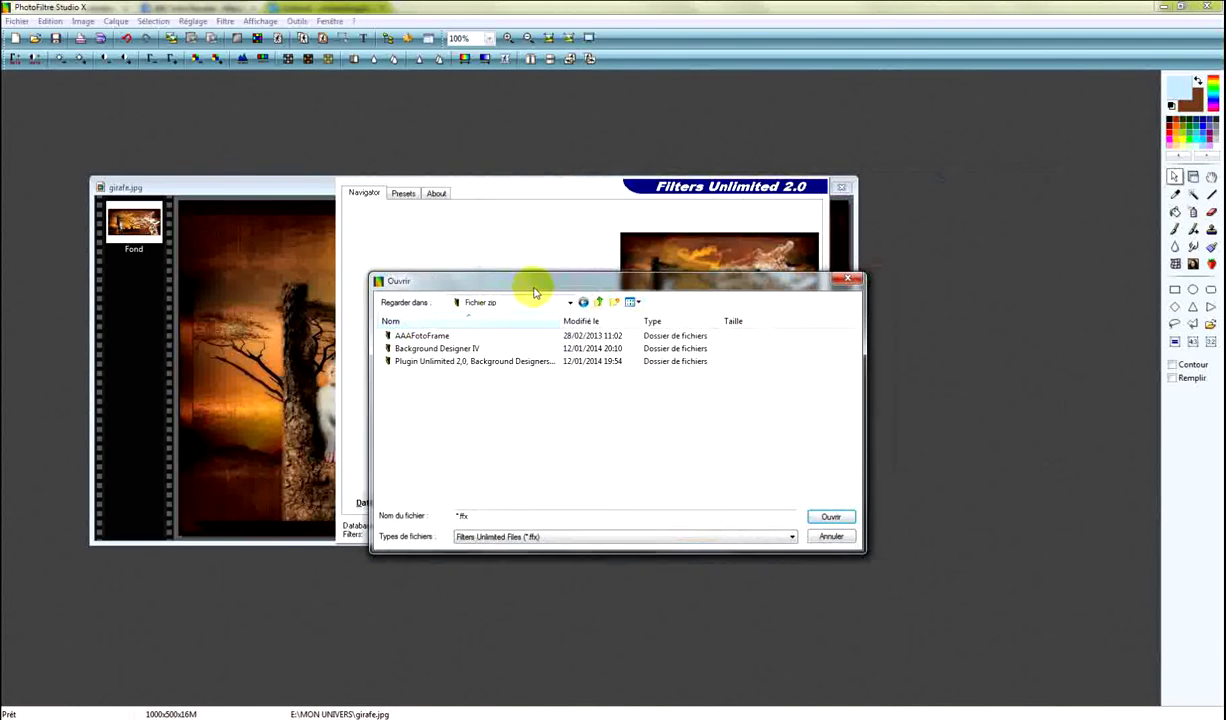
# Step: Try the All Files and Filter Factory Library file types for the contents of the Fichier zip folder
pyautogui.click(456, 349)
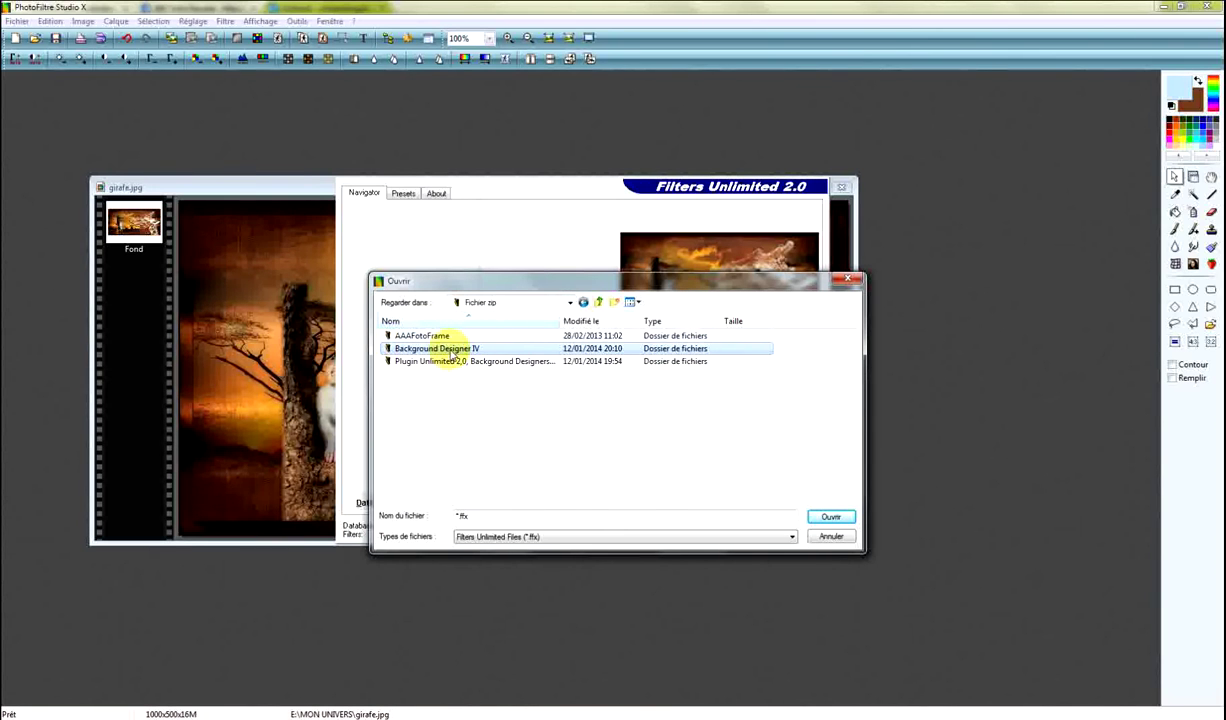
pyautogui.click(509, 538)
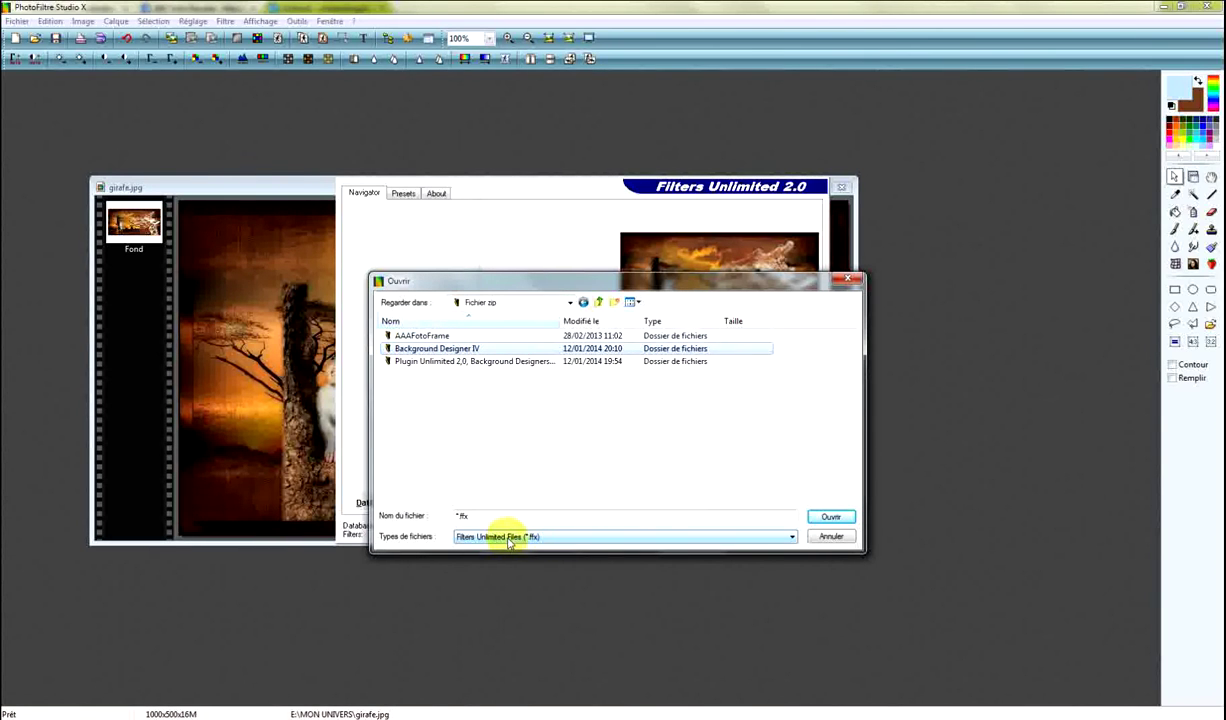
pyautogui.click(540, 537)
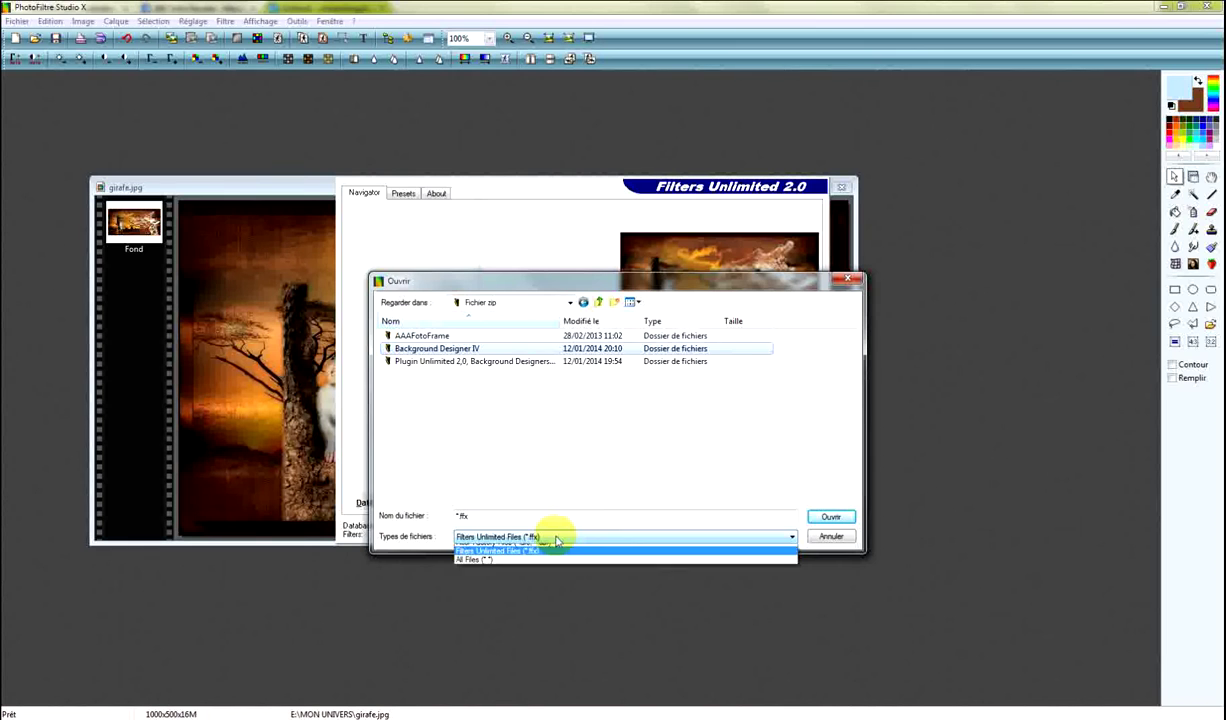
pyautogui.click(474, 577)
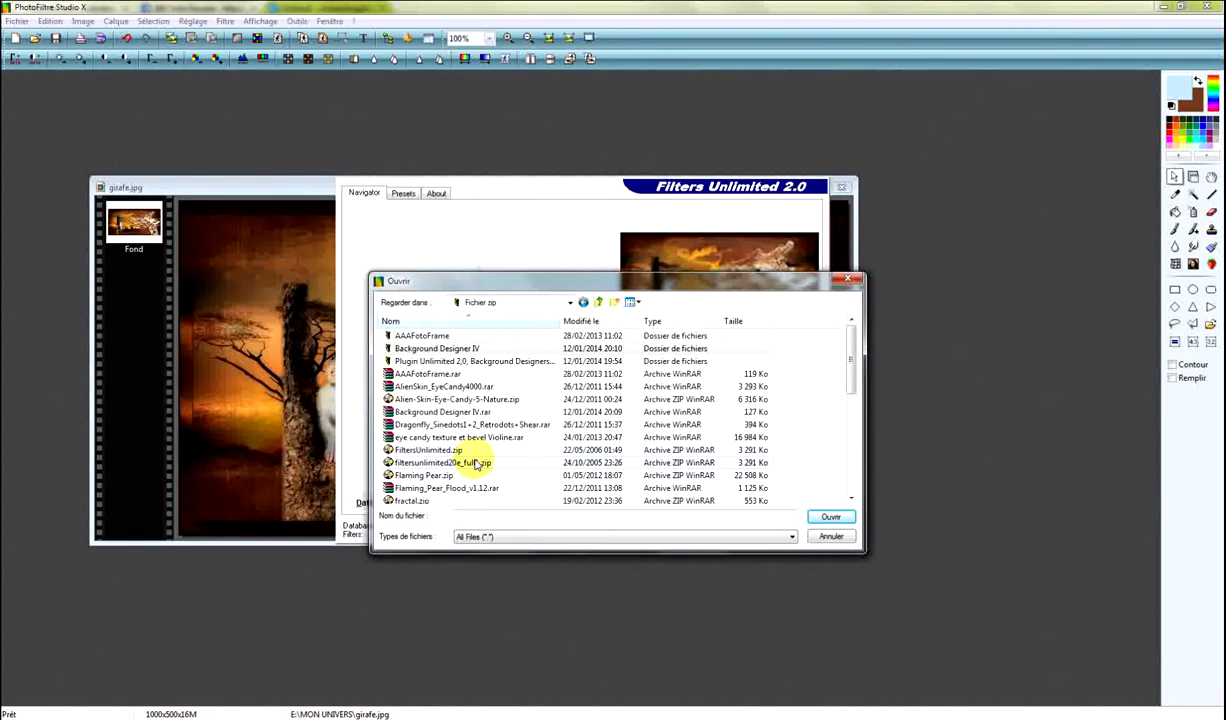
pyautogui.click(518, 541)
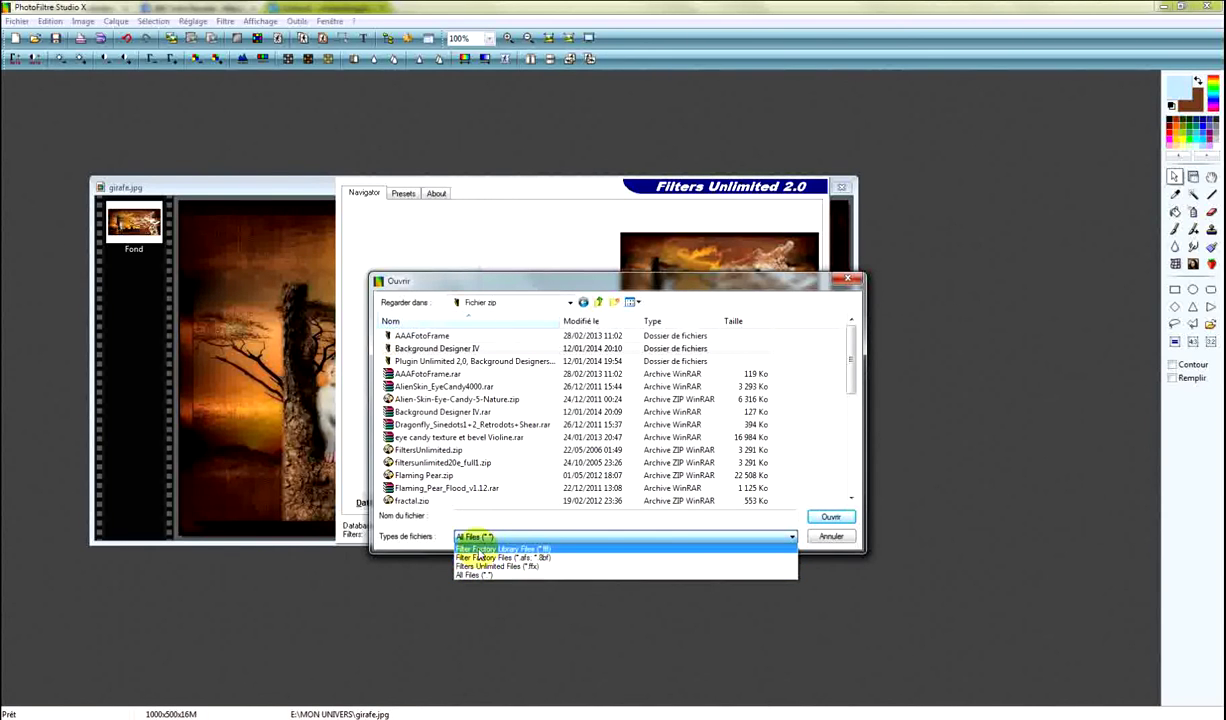
pyautogui.click(517, 549)
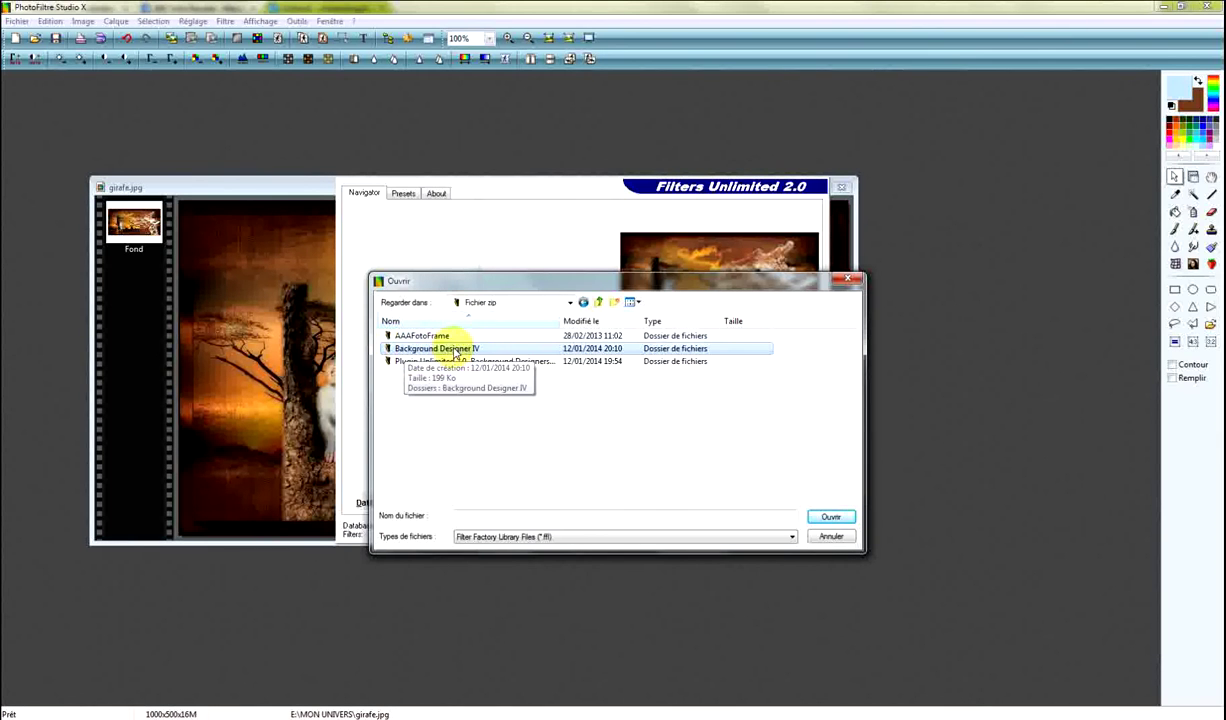
# Step: Open the Background Designer IV folder and limit its listing to Filters Unlimited Files (*.ffx)
pyautogui.doubleClick(440, 349)
pyautogui.doubleClick(442, 336)
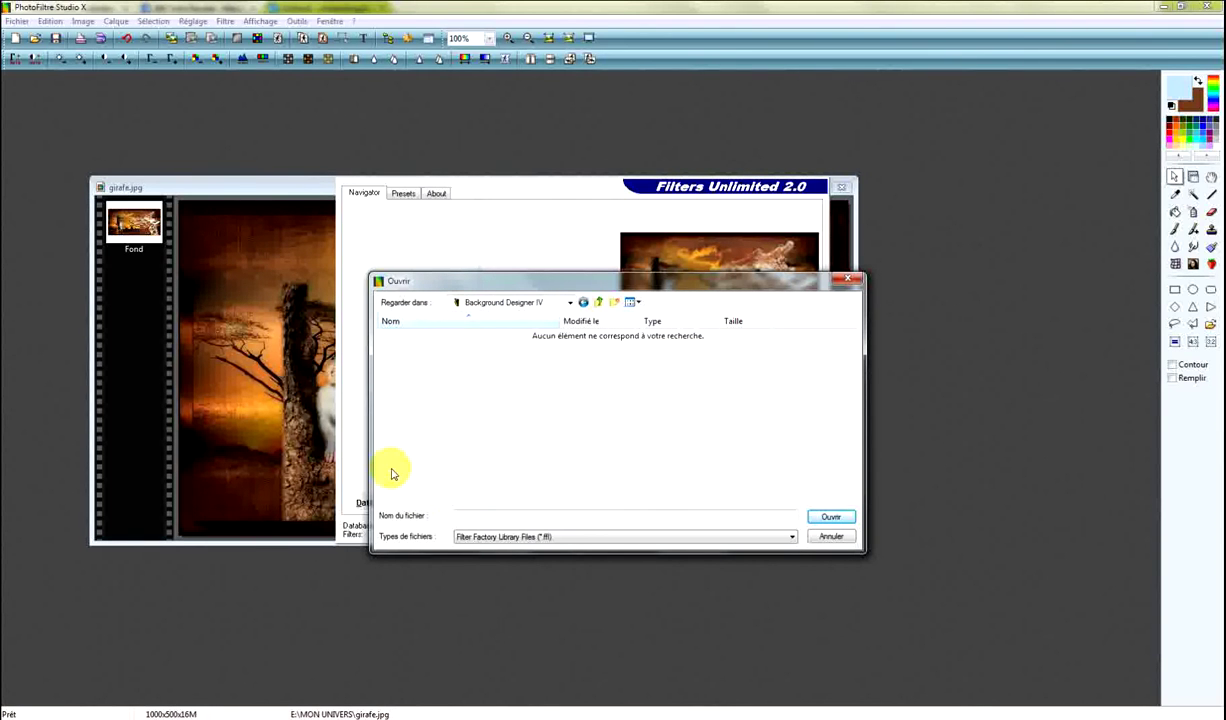
pyautogui.click(594, 541)
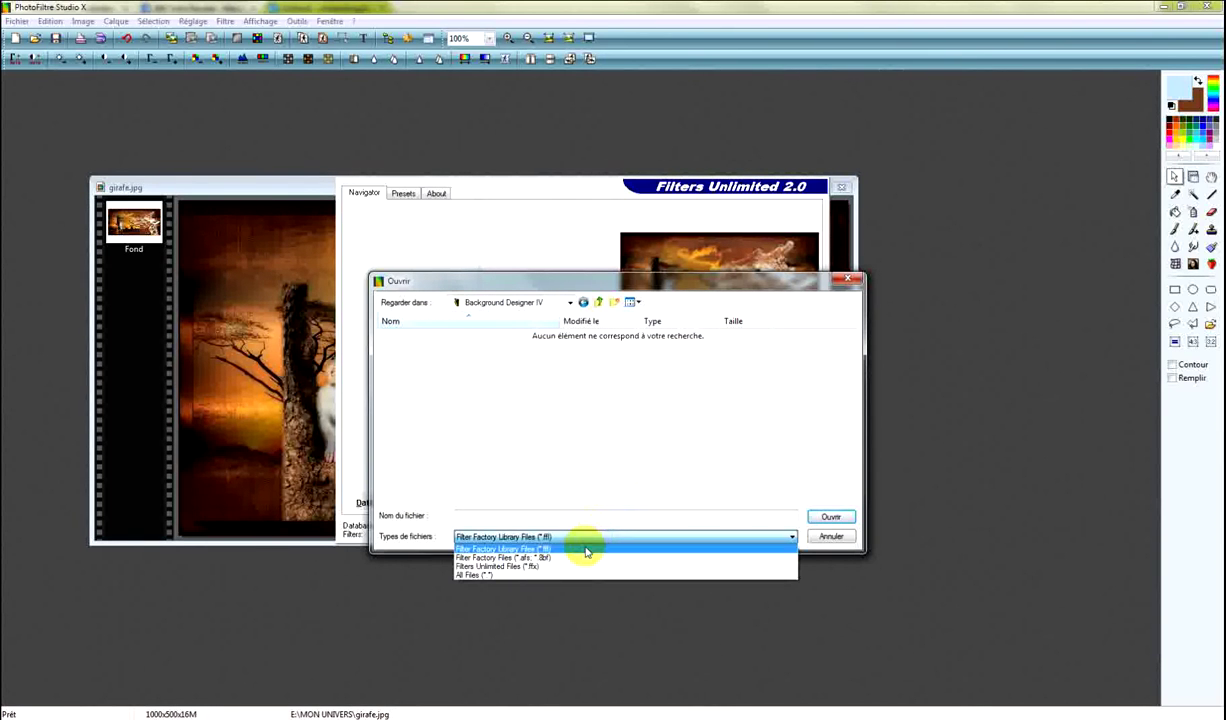
pyautogui.click(532, 567)
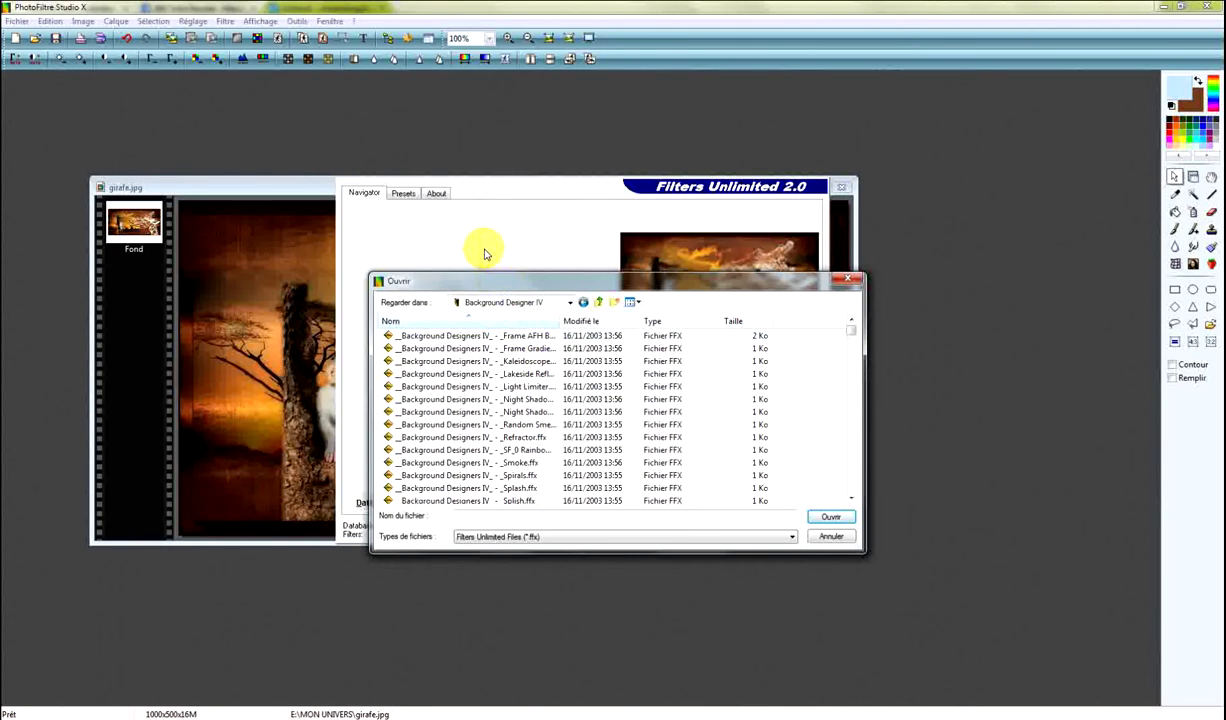
pyautogui.moveTo(494, 283); pyautogui.dragTo(467, 247)
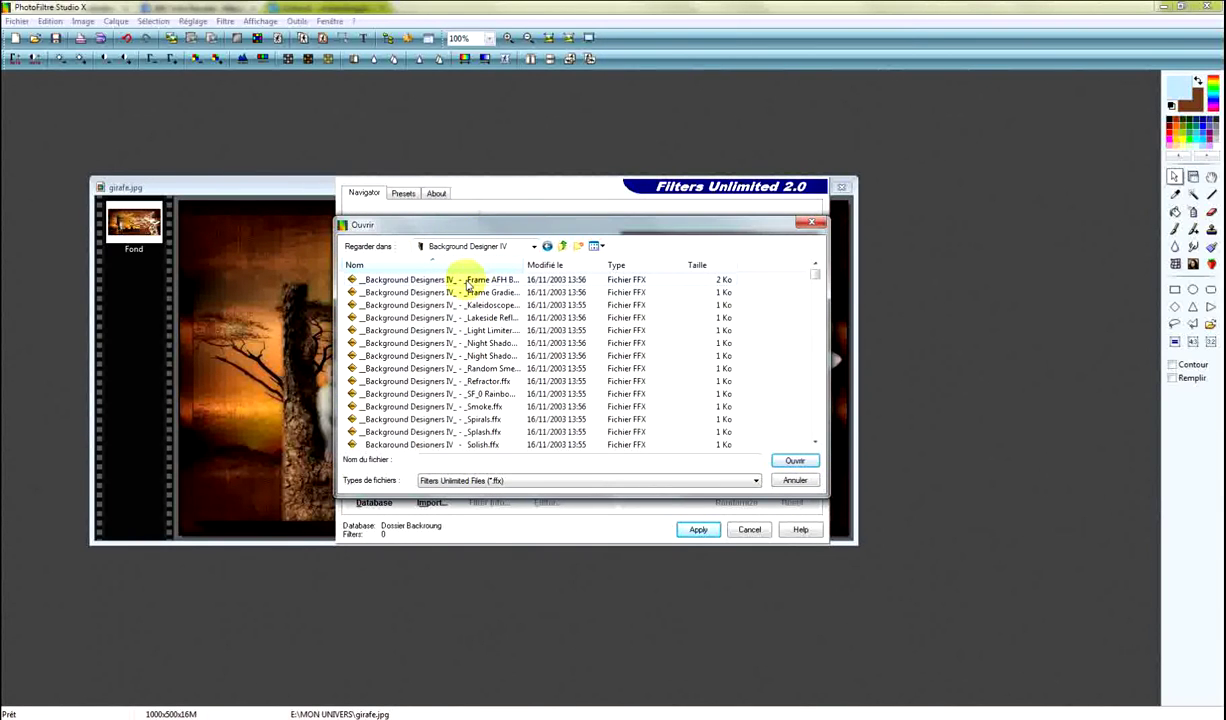
# Step: Import the Background Designers IV files from _Frame AFH Beveler 2_0a.ffx through _Sun Raze.ffx and display the imported category's filters
pyautogui.click(466, 281)
pyautogui.scroll(-5, 476, 340)
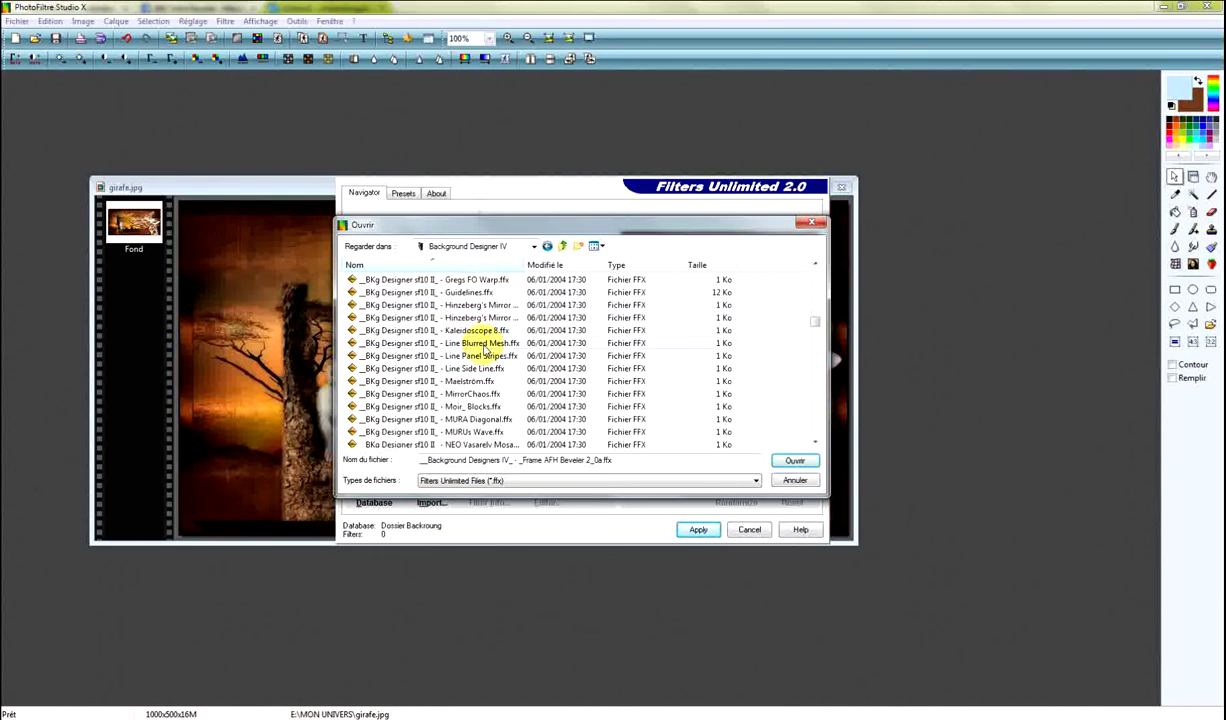
pyautogui.scroll(-10, 486, 350)
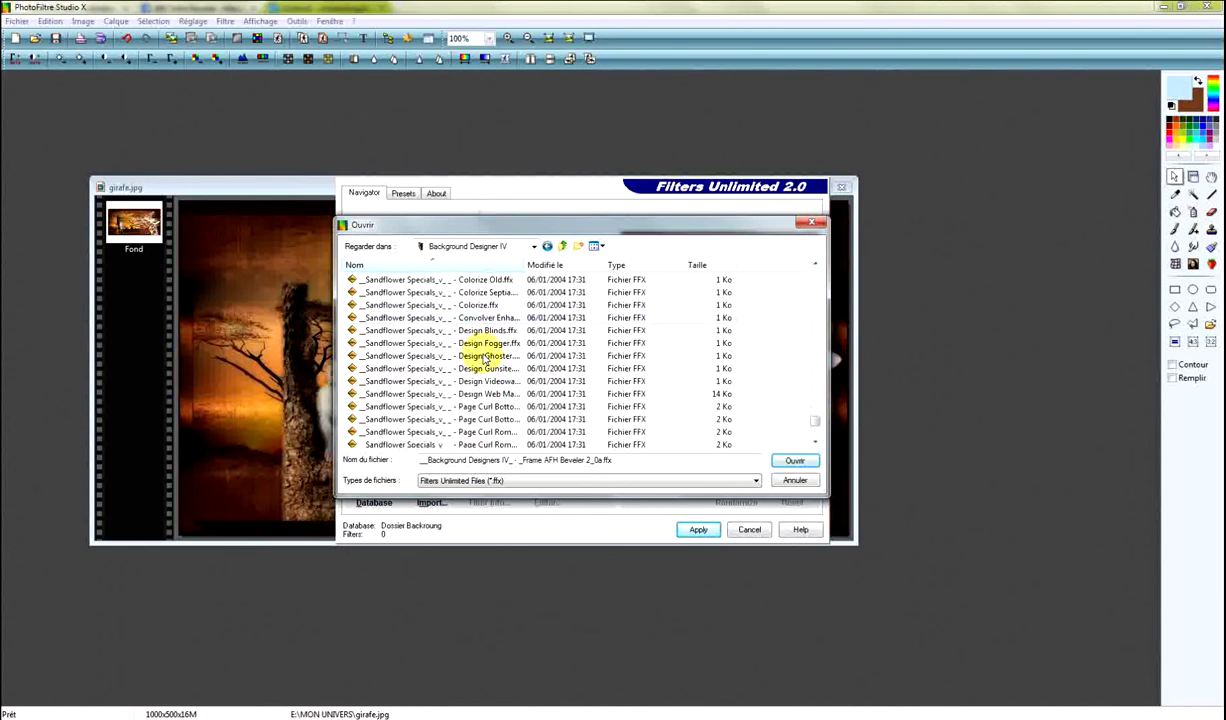
pyautogui.scroll(-4, 484, 358)
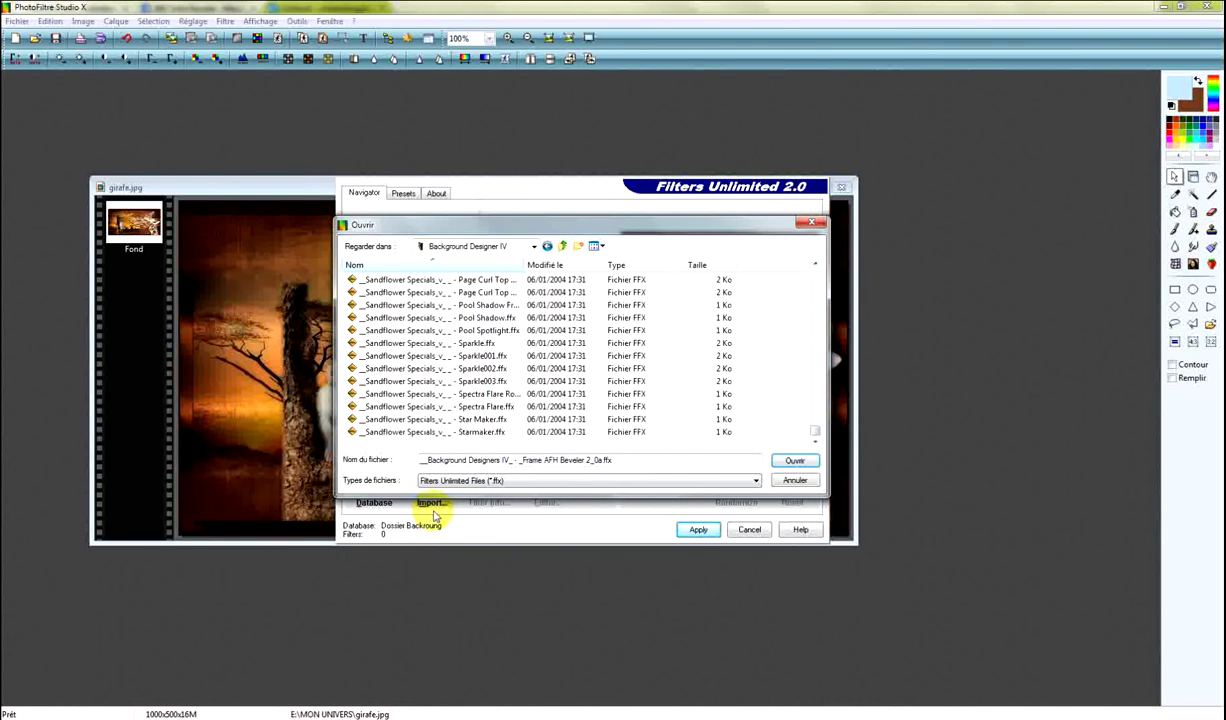
pyautogui.scroll(10, 620, 382)
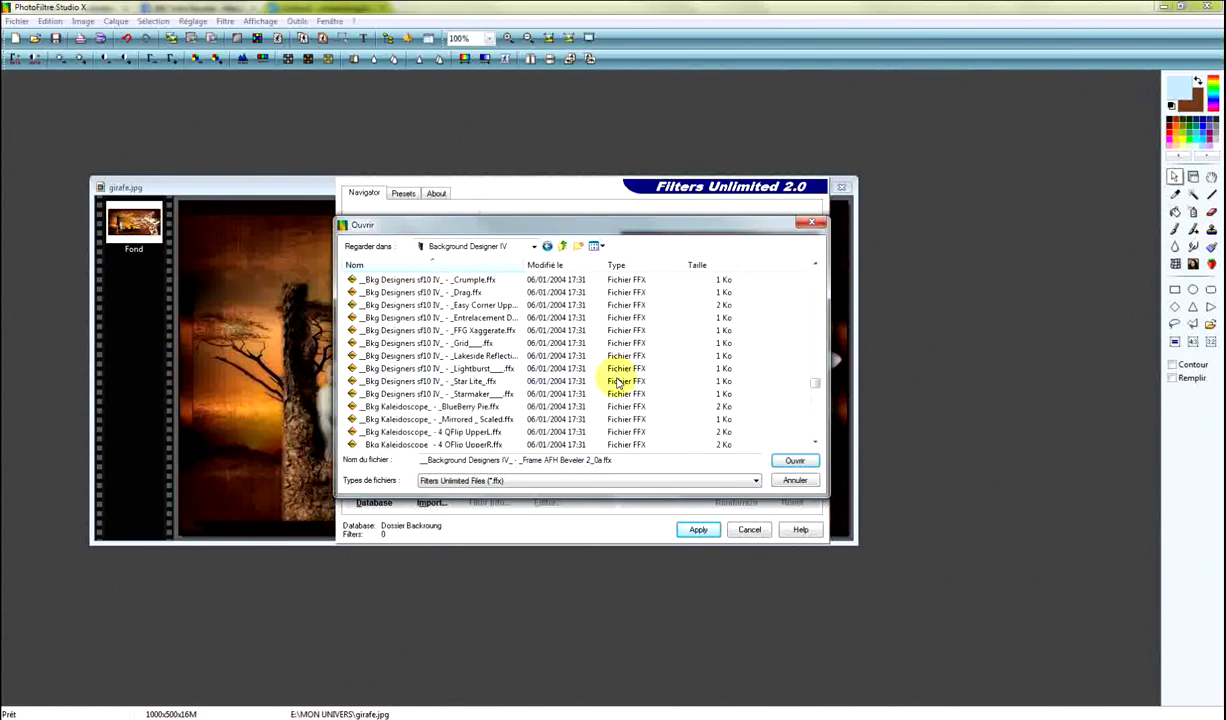
pyautogui.scroll(10, 620, 382)
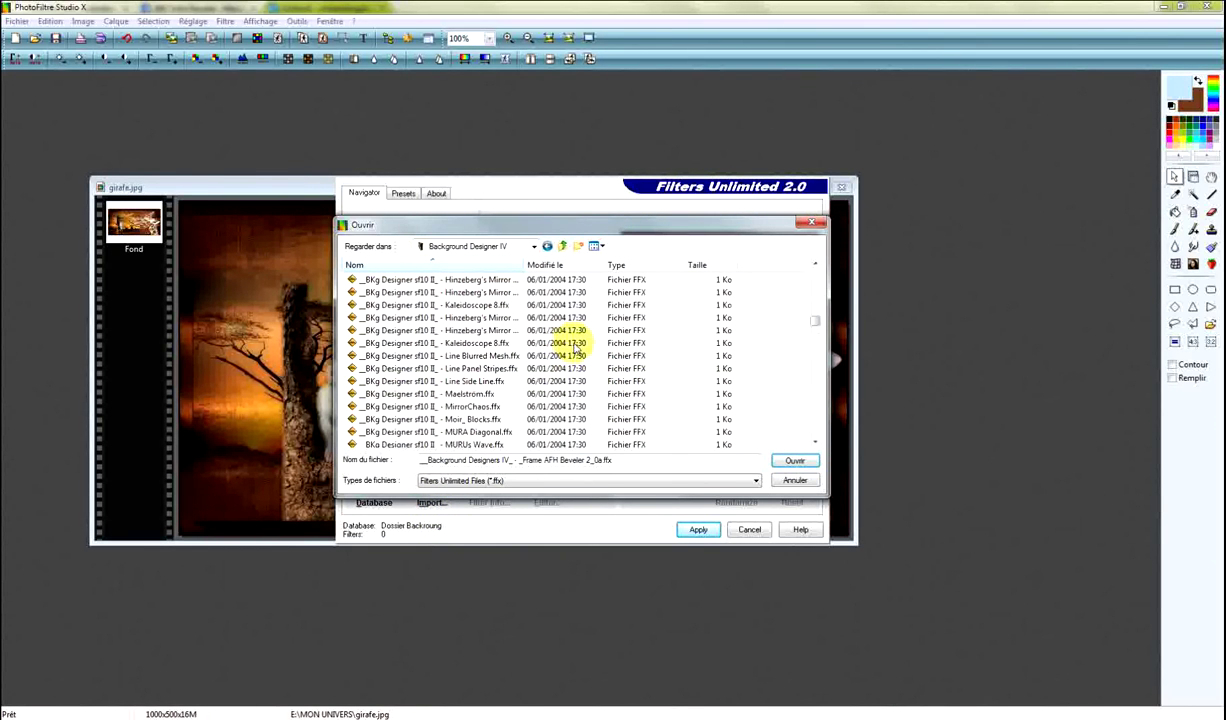
pyautogui.scroll(10, 577, 345)
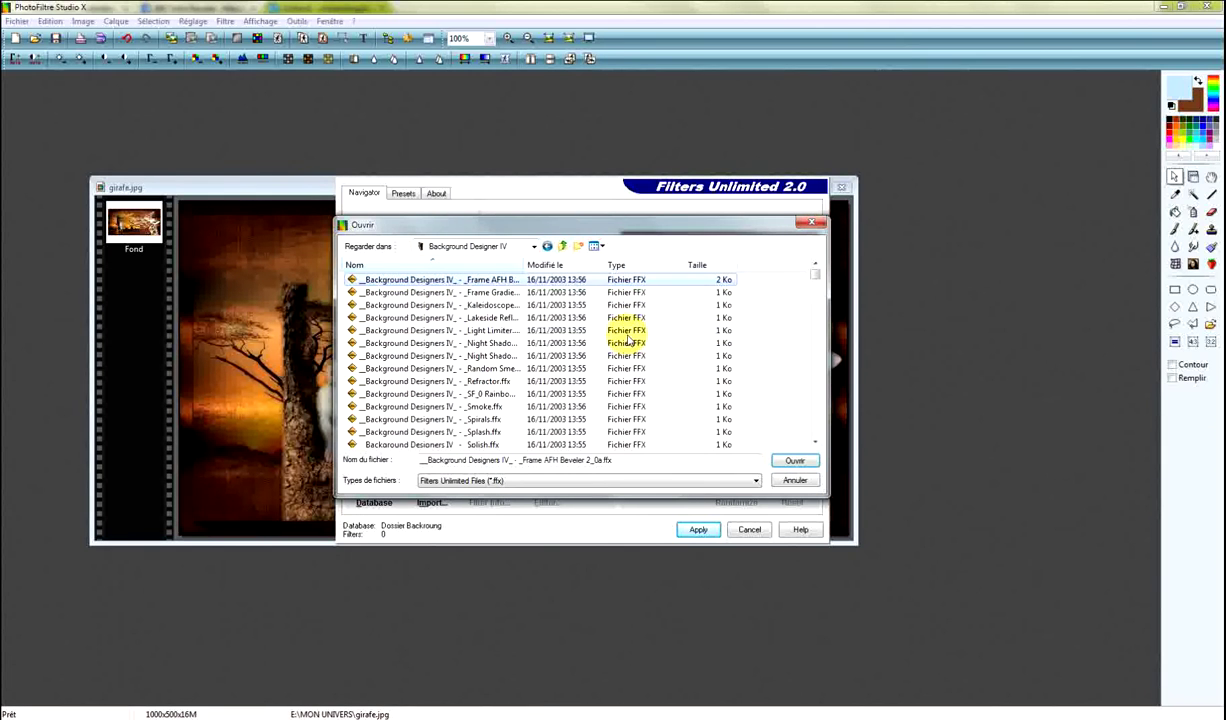
pyautogui.scroll(-1, 498, 296)
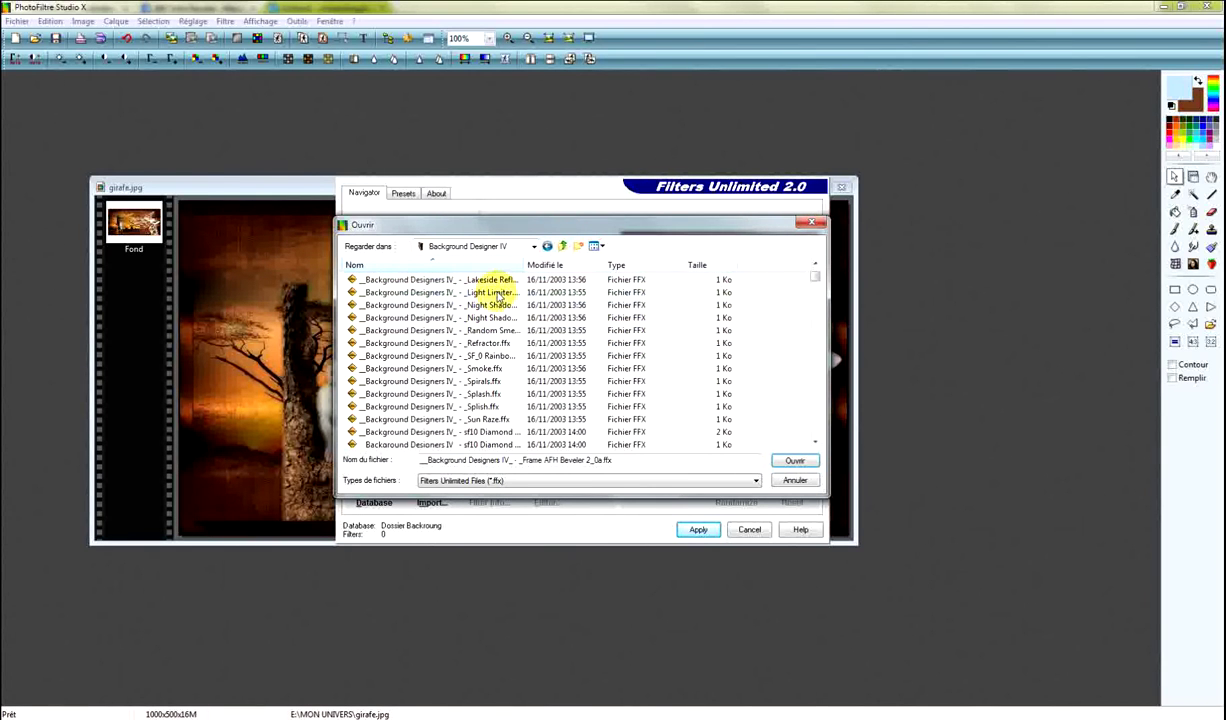
pyautogui.scroll(-1, 498, 296)
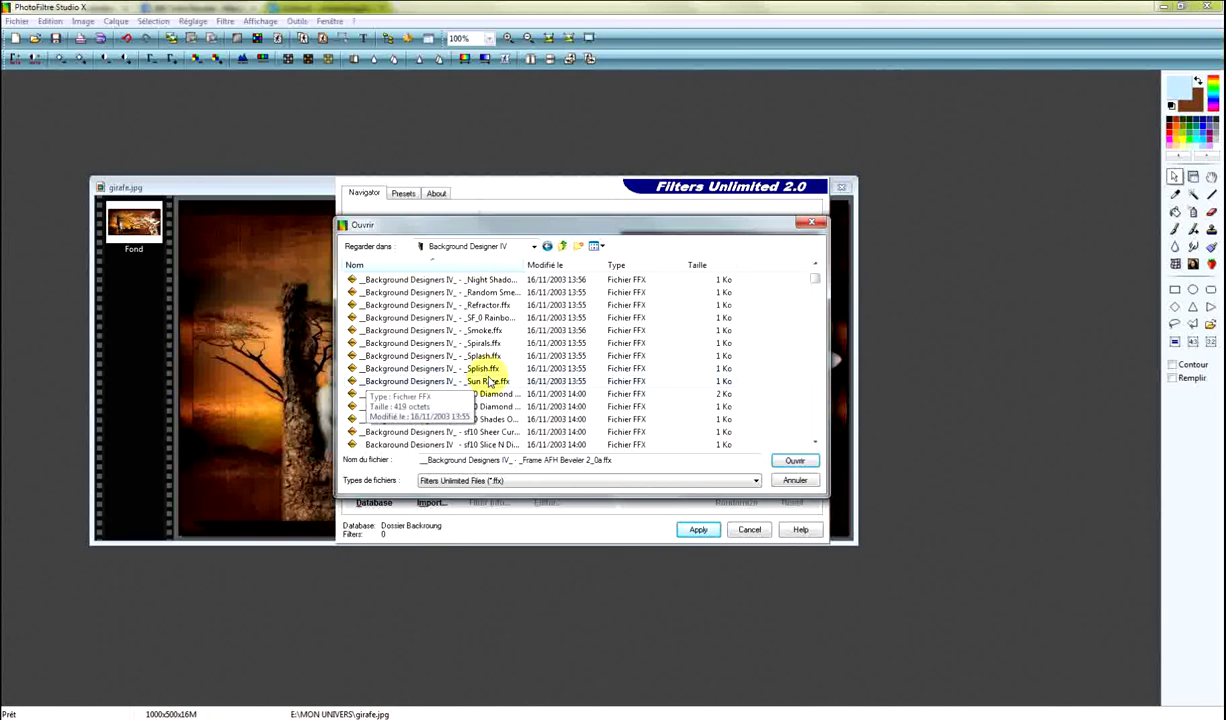
pyautogui.keyDown('shift'); pyautogui.click(490, 385); pyautogui.keyUp('shift')
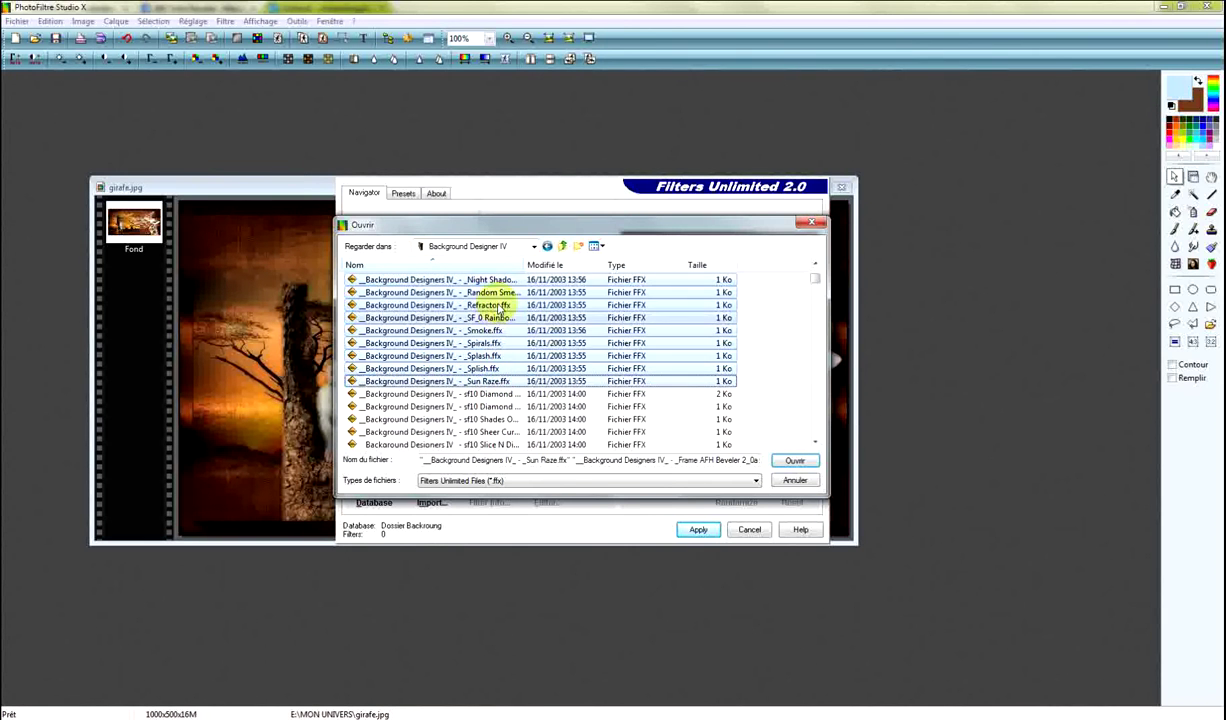
pyautogui.scroll(-2, 506, 350)
pyautogui.scroll(4, 512, 365)
pyautogui.scroll(-4, 490, 307)
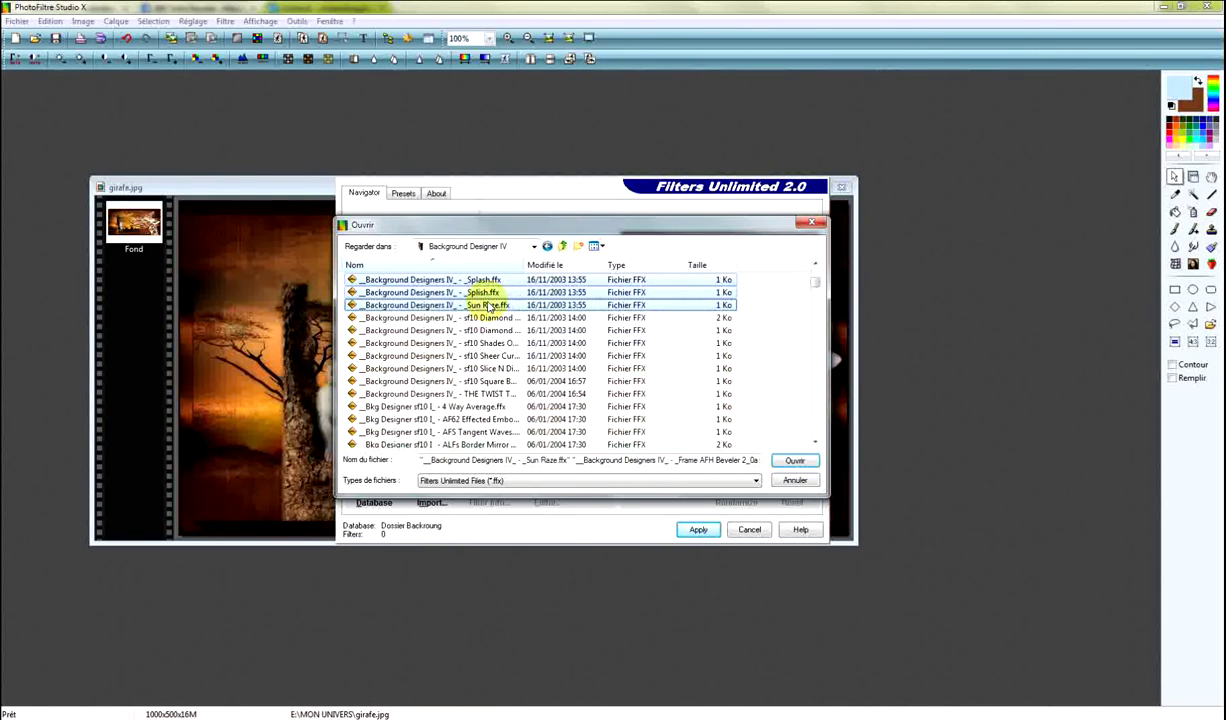
pyautogui.click(792, 460)
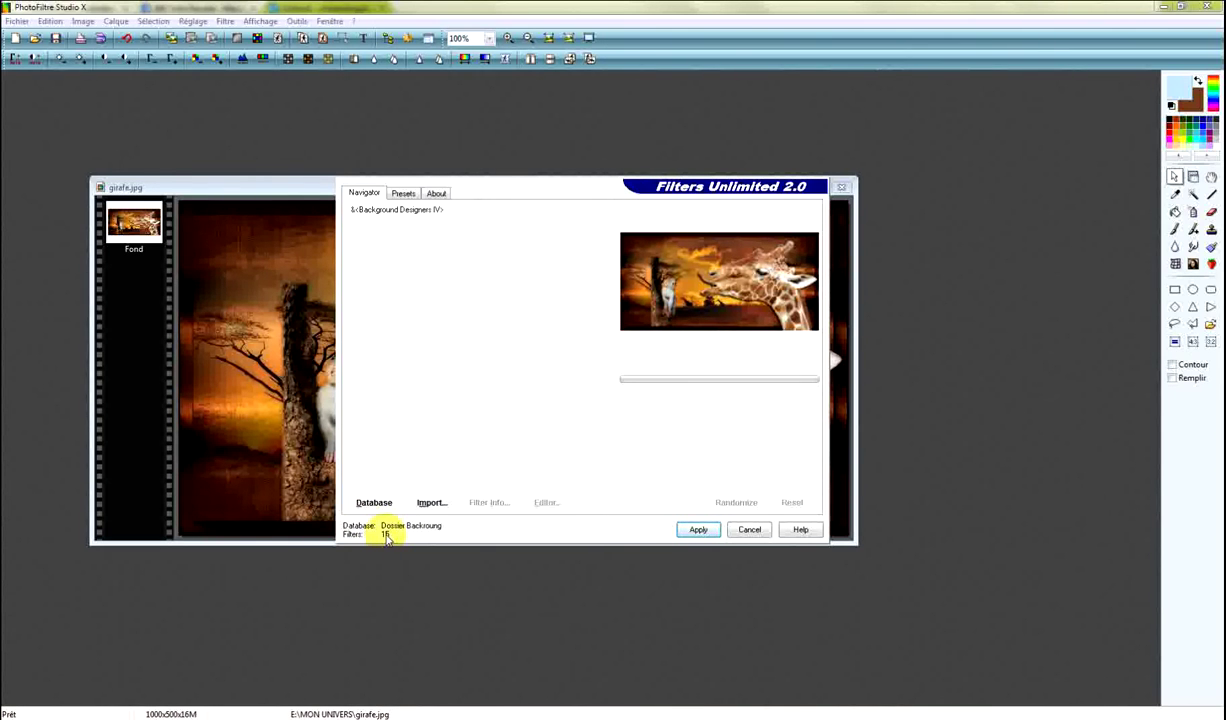
pyautogui.click(370, 211)
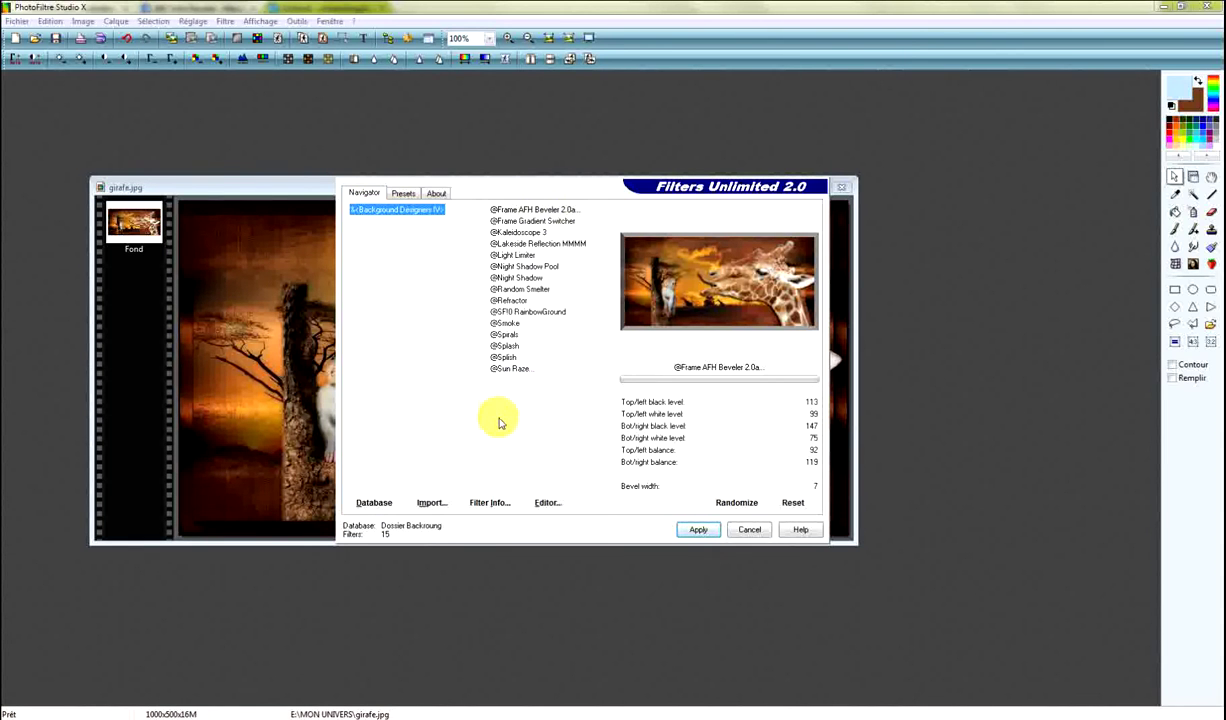
# Step: Import the files from __Background Designers IV_ - sf10 Diamond Flip.ffx through __Bkg Designer sf10 I_ - Blur 'em_.ffx and display the Bkg Designer sf10 I category's filters
pyautogui.click(432, 504)
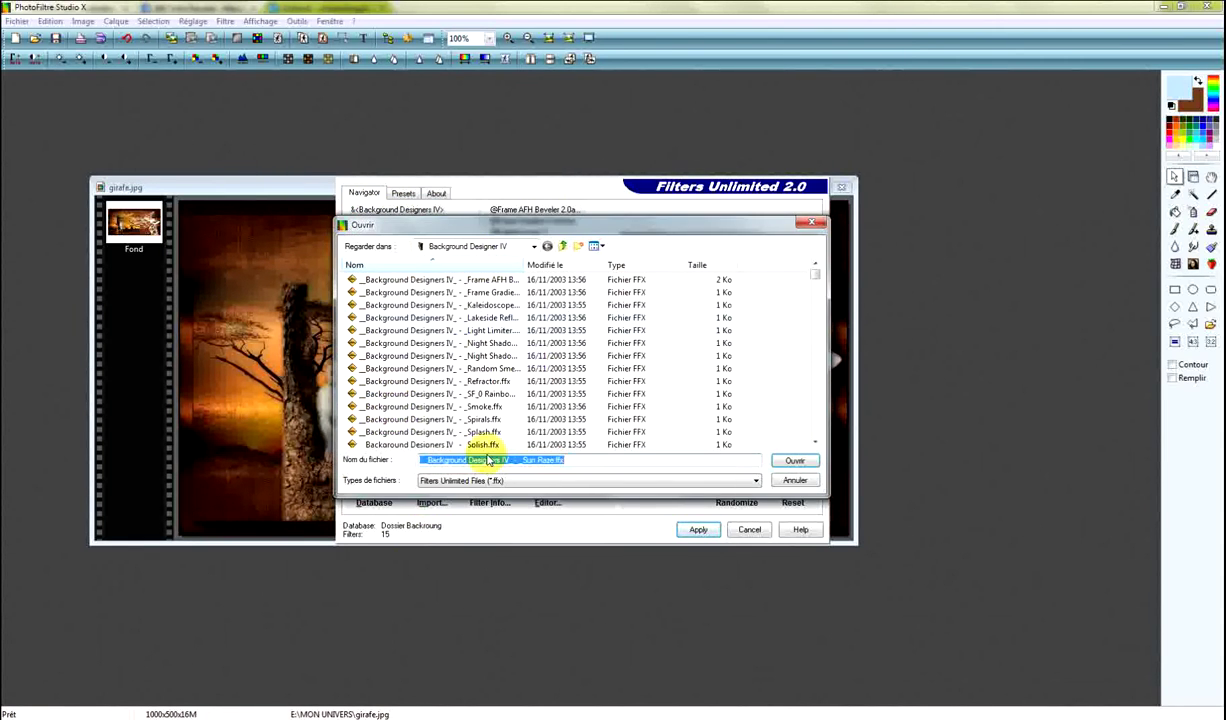
pyautogui.scroll(-2, 815, 276)
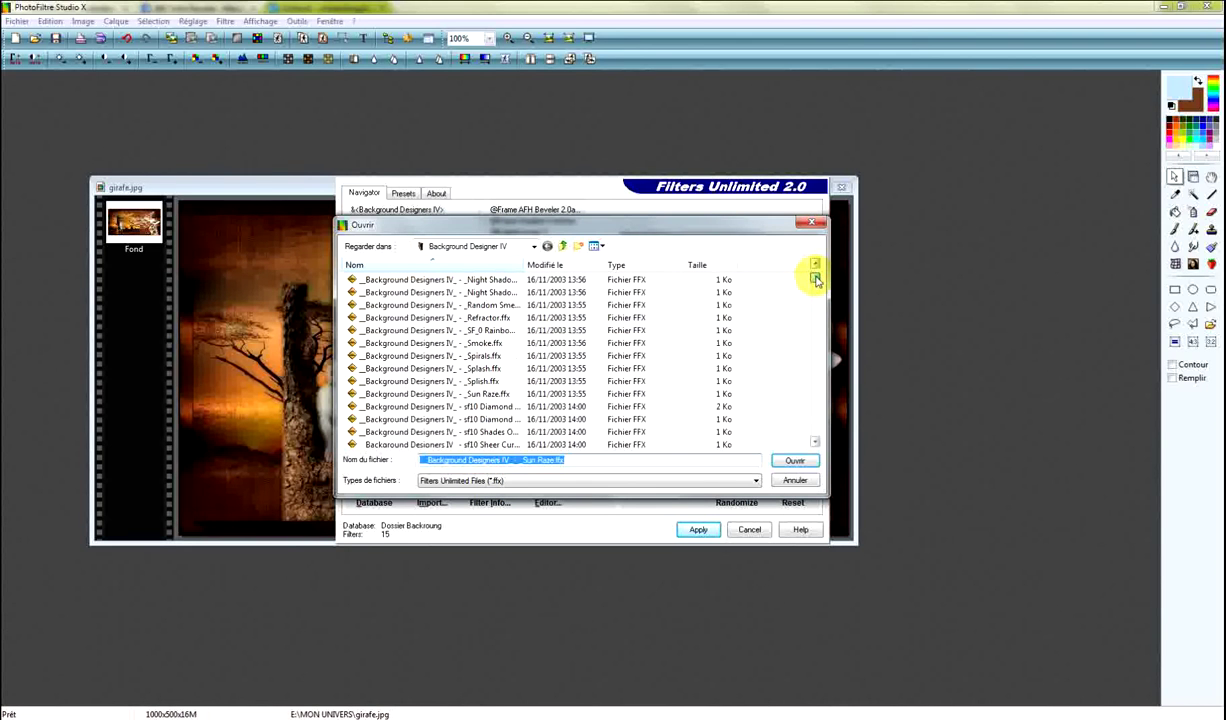
pyautogui.click(482, 405)
pyautogui.scroll(-5, 505, 397)
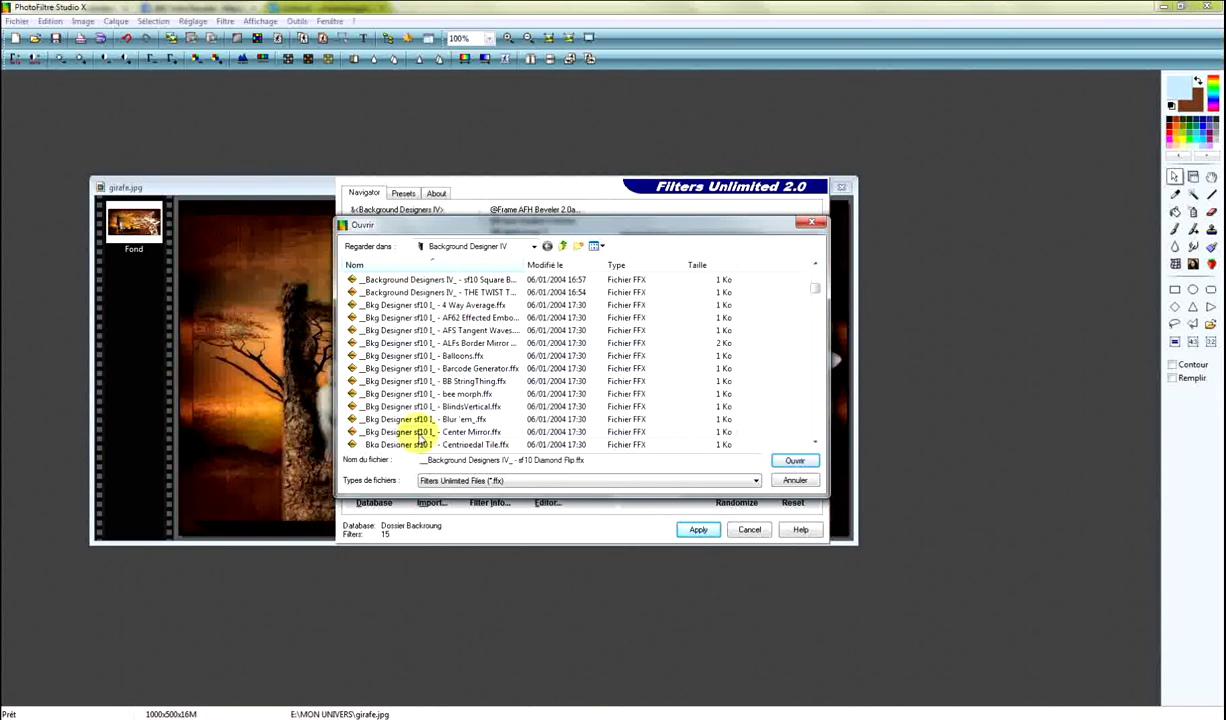
pyautogui.keyDown('shift'); pyautogui.click(458, 420); pyautogui.keyUp('shift')
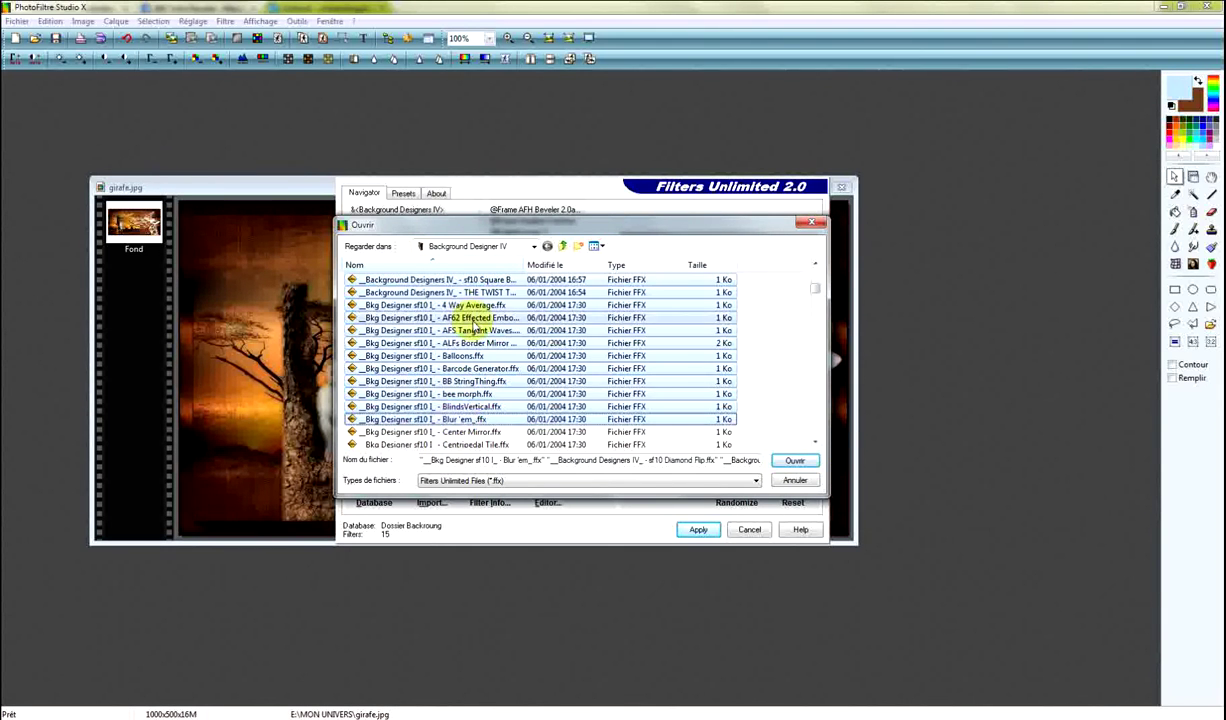
pyautogui.click(795, 461)
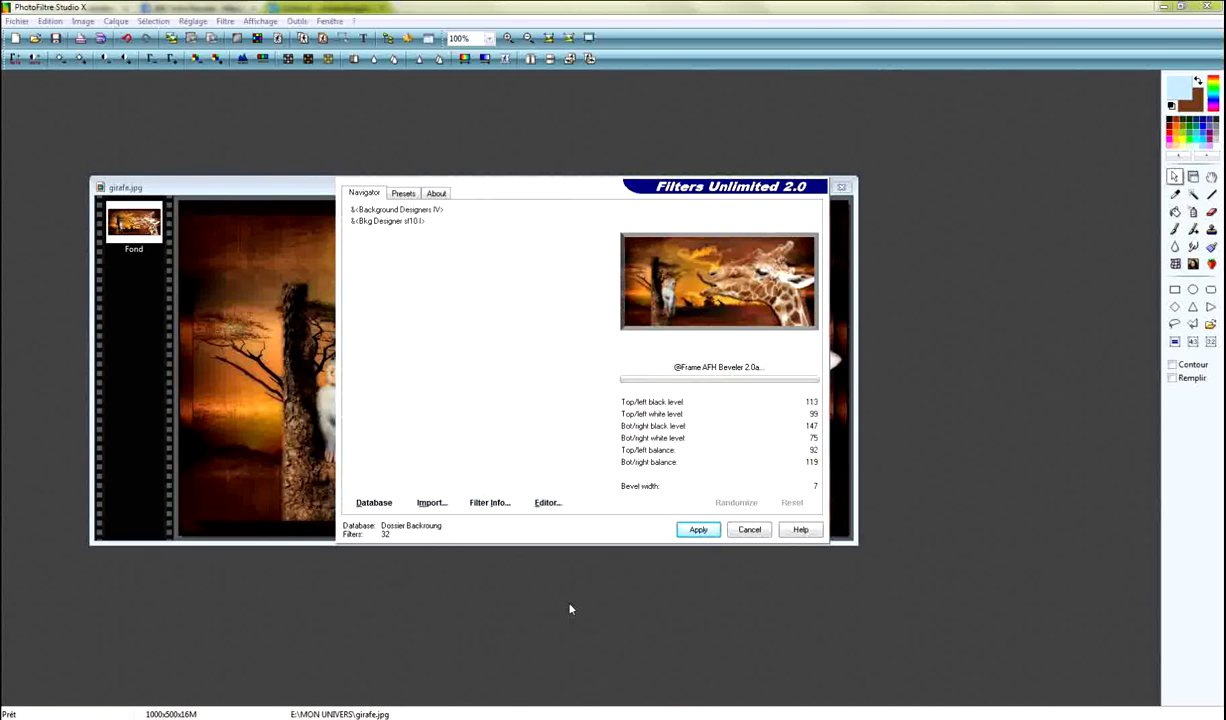
pyautogui.click(381, 222)
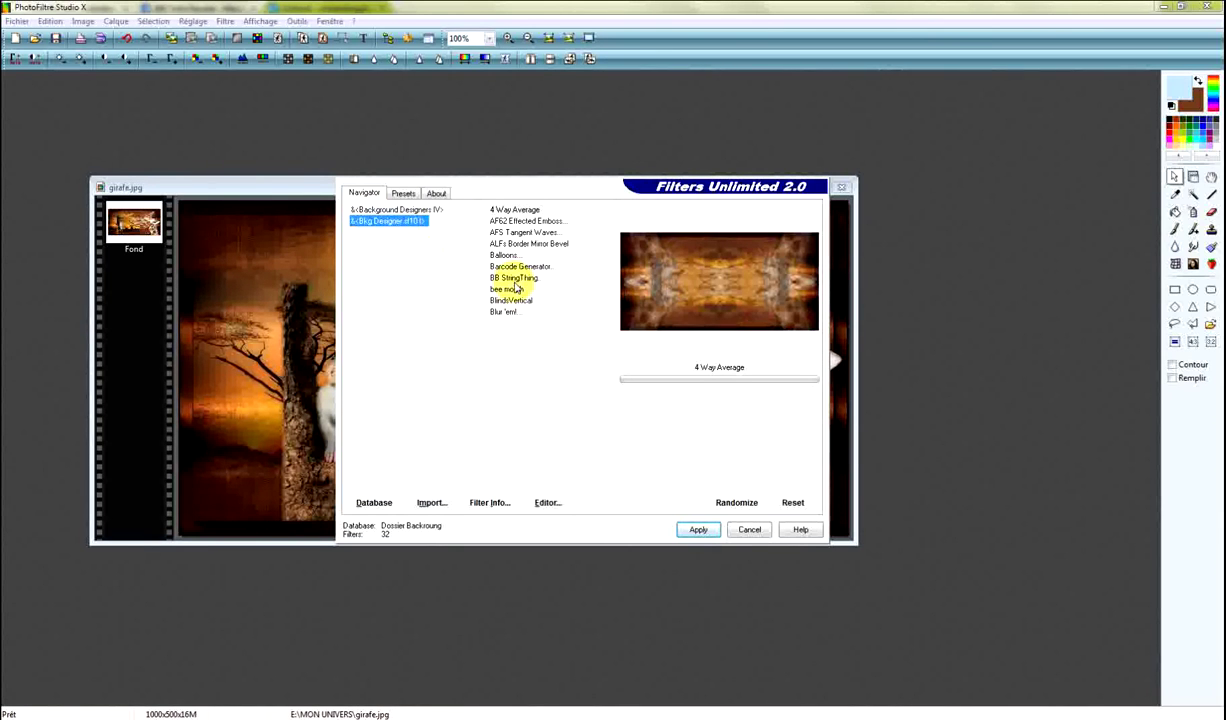
# Step: Import the Bkg Designer sf10 I files from Center Mirror.ffx through Cut Glass 04.ffx and review the category's full filter list
pyautogui.click(428, 503)
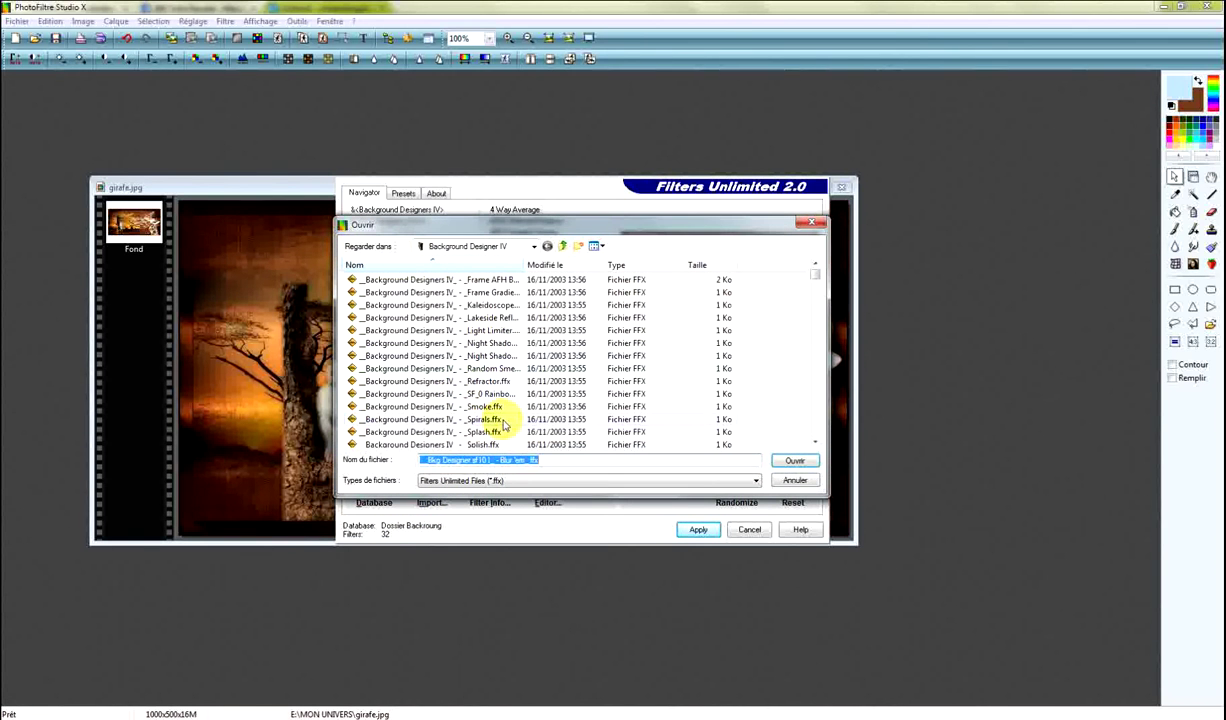
pyautogui.click(505, 425)
pyautogui.scroll(-6, 505, 361)
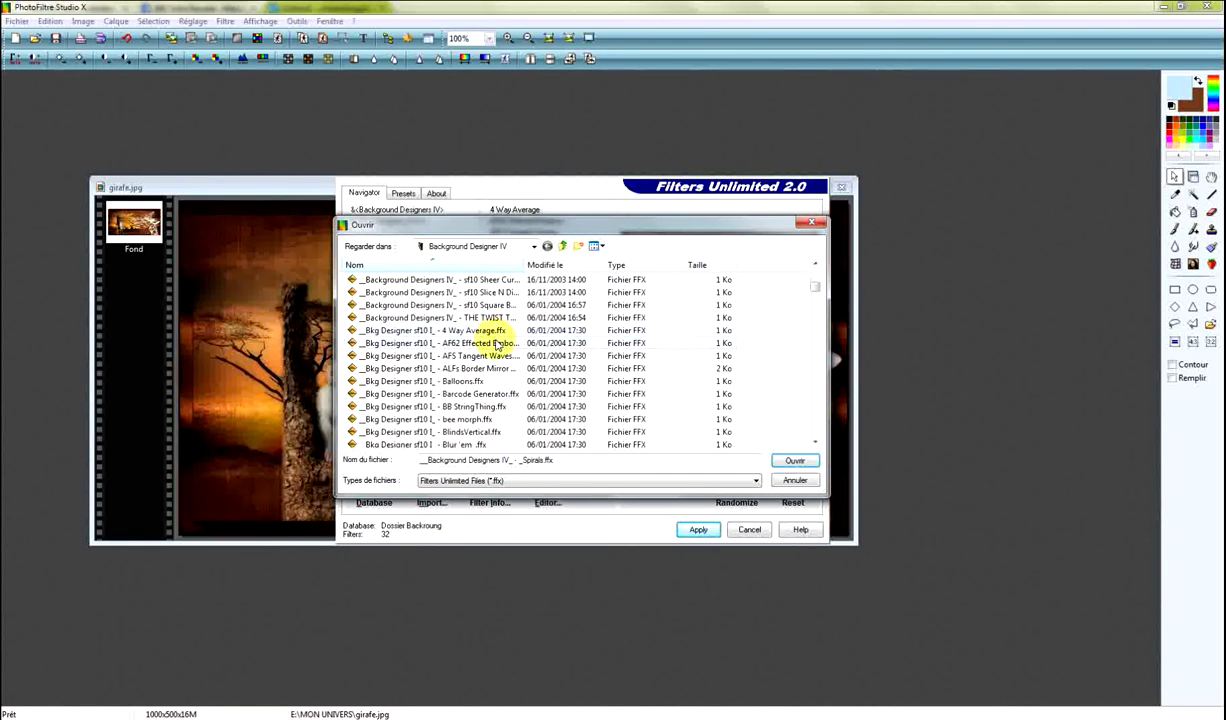
pyautogui.scroll(-1, 497, 345)
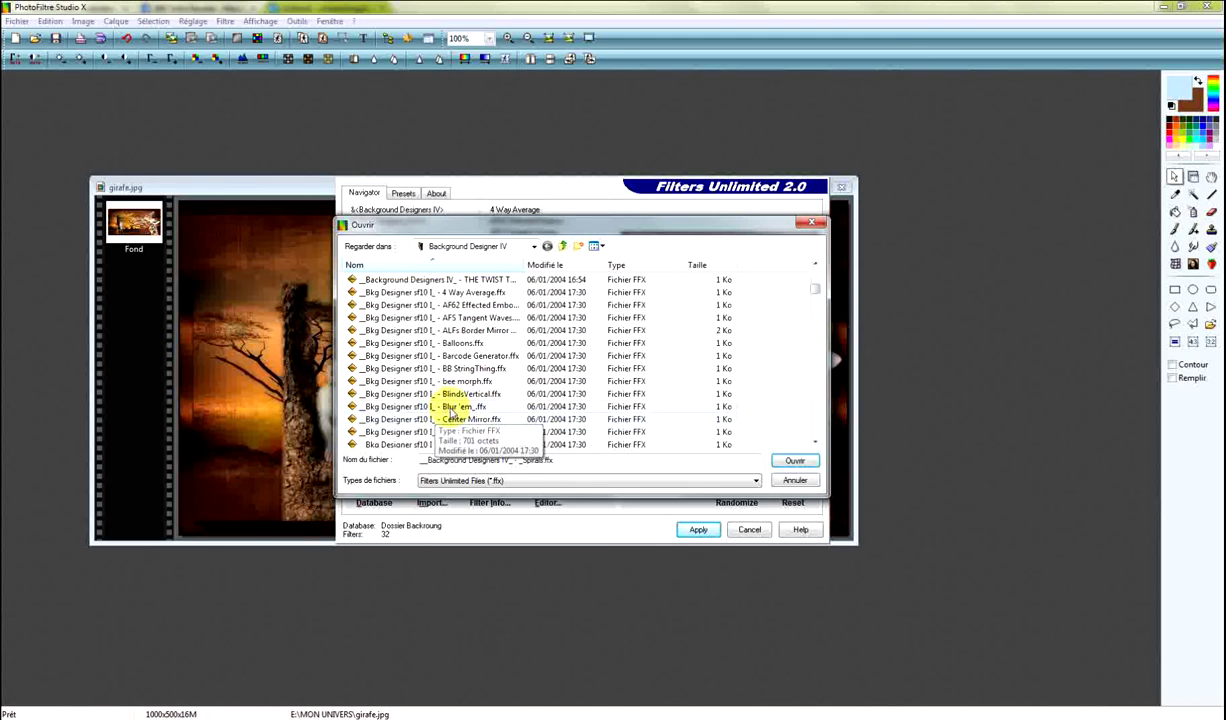
pyautogui.click(466, 419)
pyautogui.scroll(-2, 505, 385)
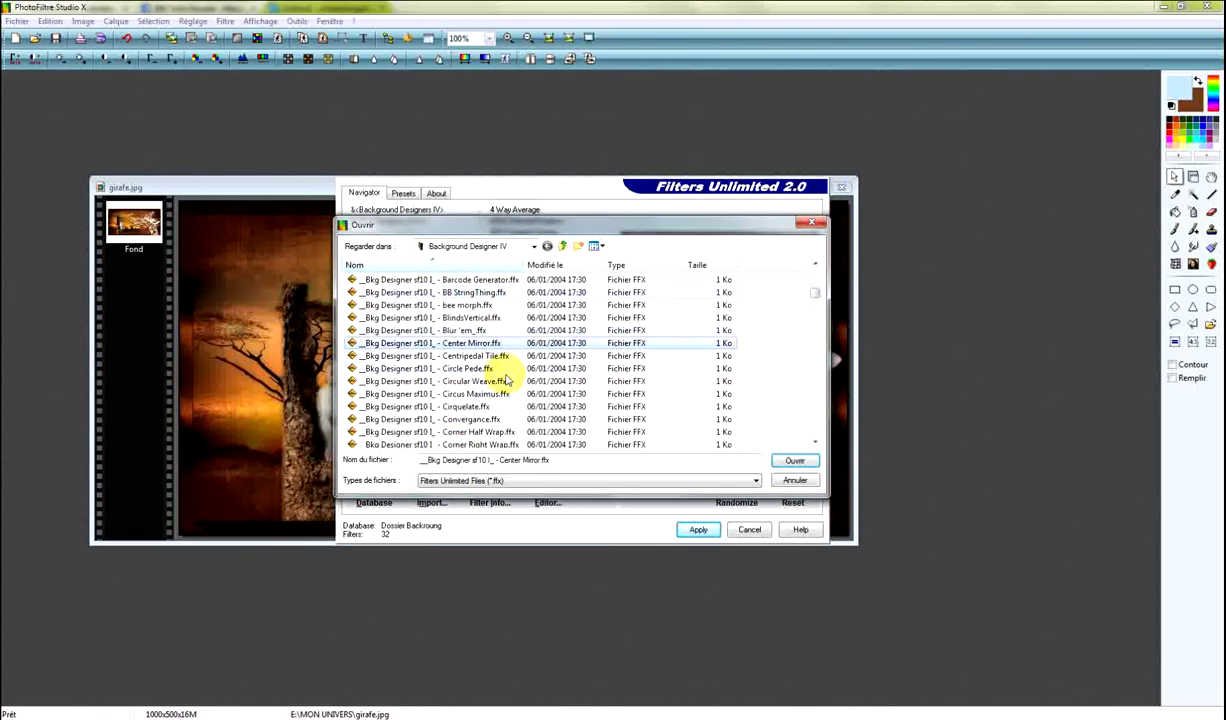
pyautogui.scroll(-4, 505, 380)
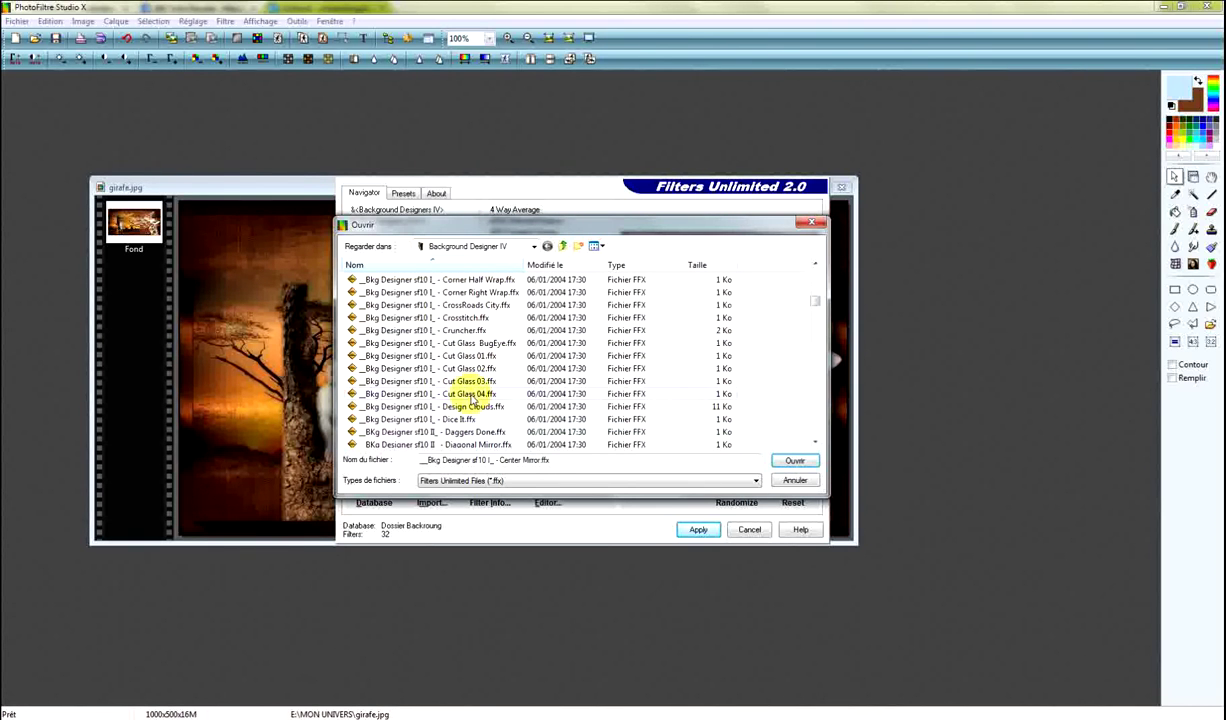
pyautogui.keyDown('shift'); pyautogui.click(472, 396); pyautogui.keyUp('shift')
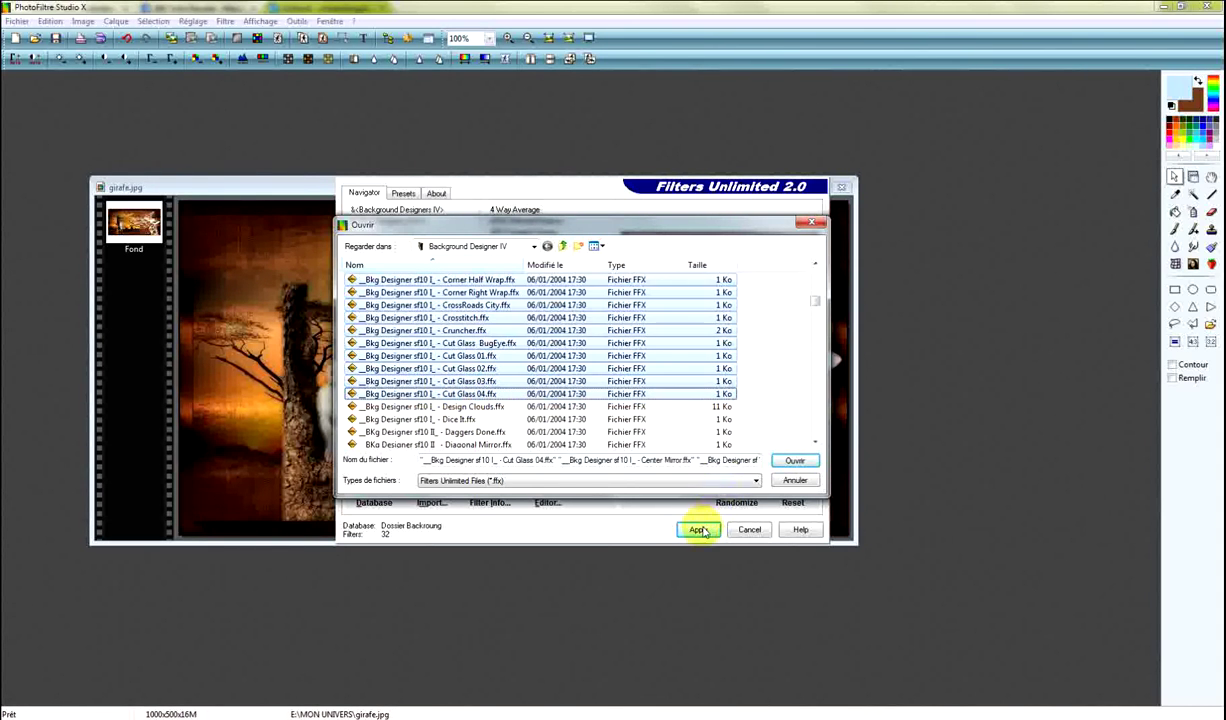
pyautogui.click(794, 462)
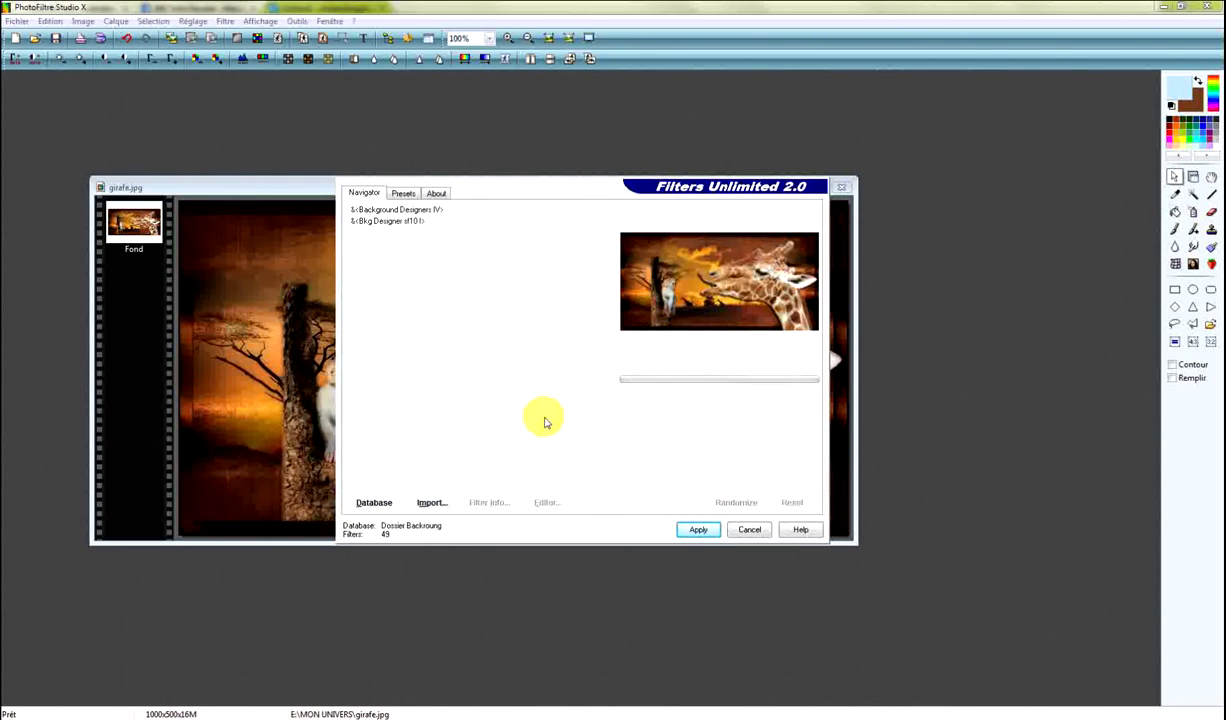
pyautogui.click(417, 222)
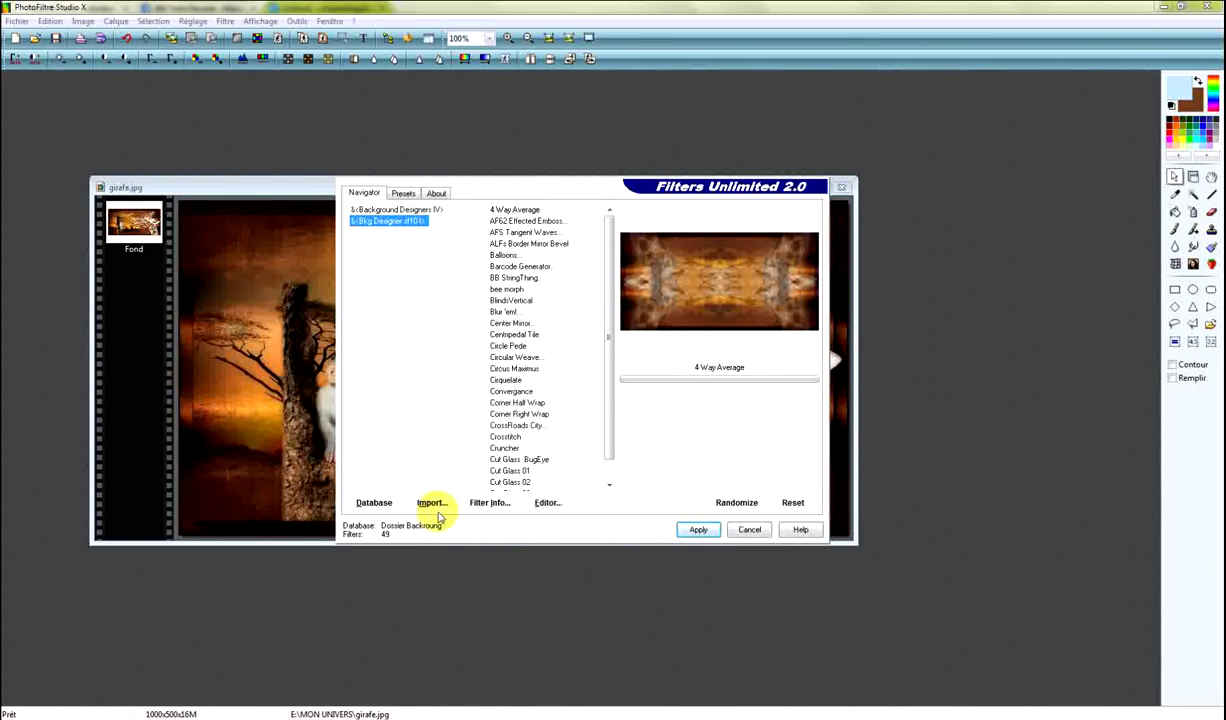
pyautogui.moveTo(609, 356); pyautogui.dragTo(609, 432)
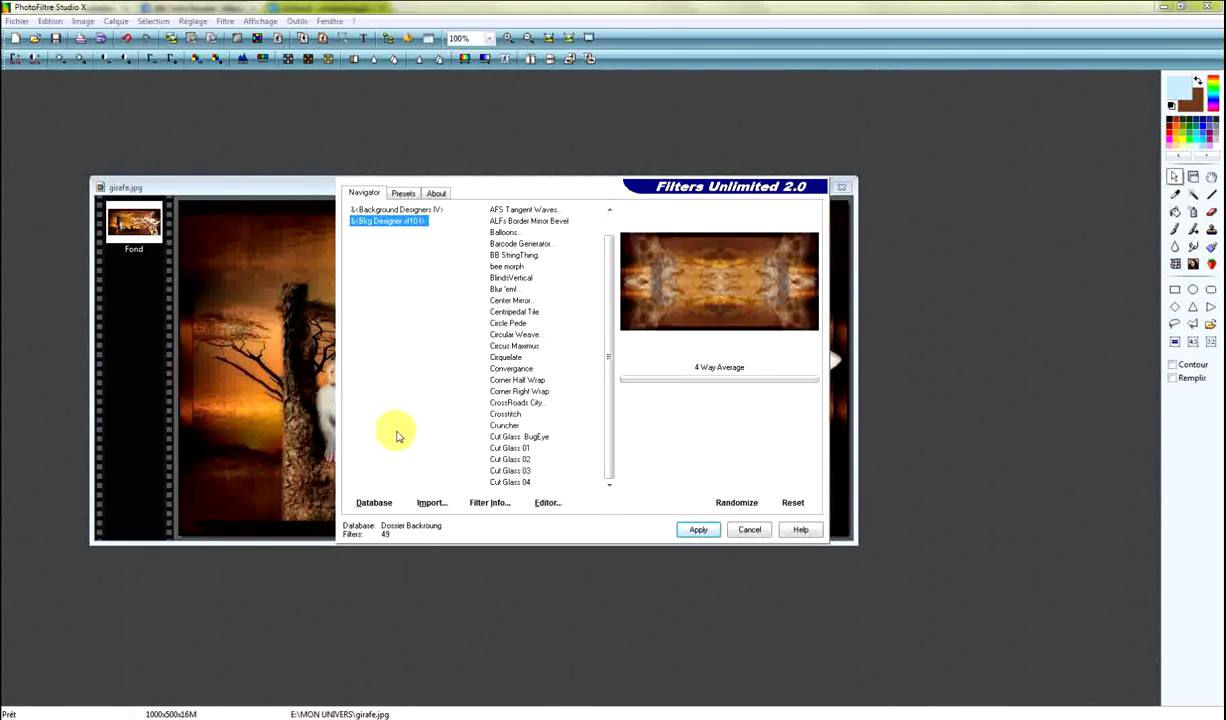
pyautogui.click(426, 506)
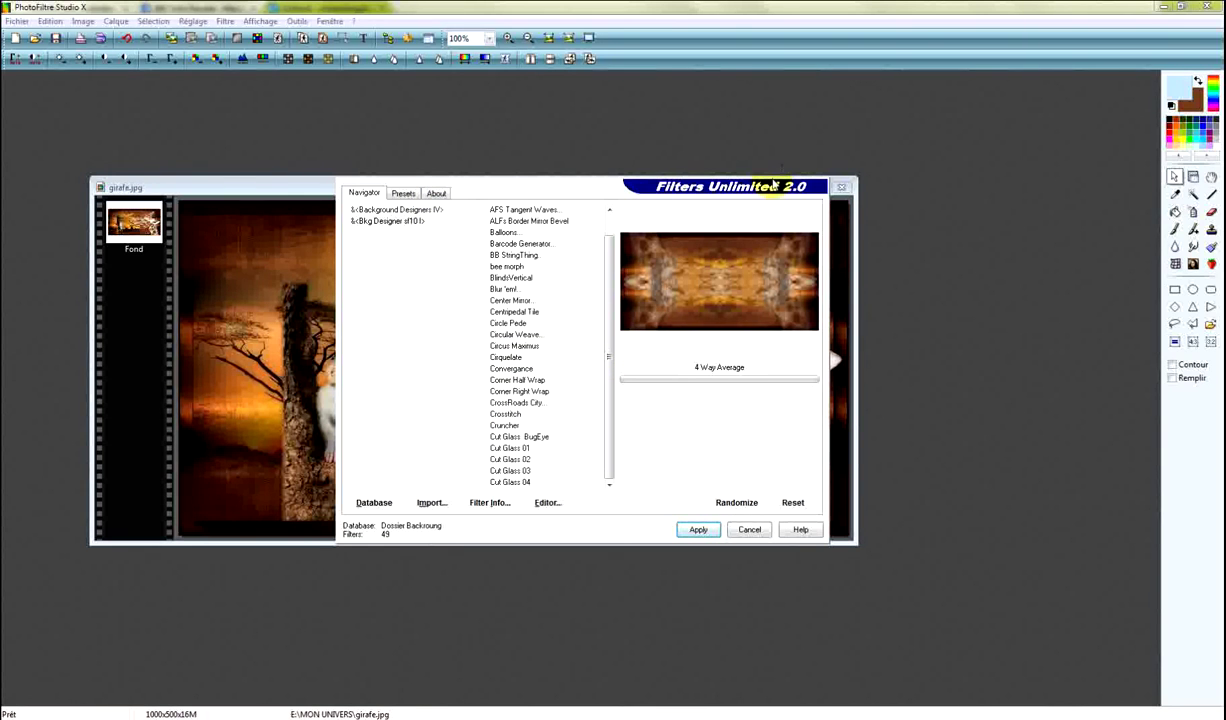
pyautogui.click(376, 503)
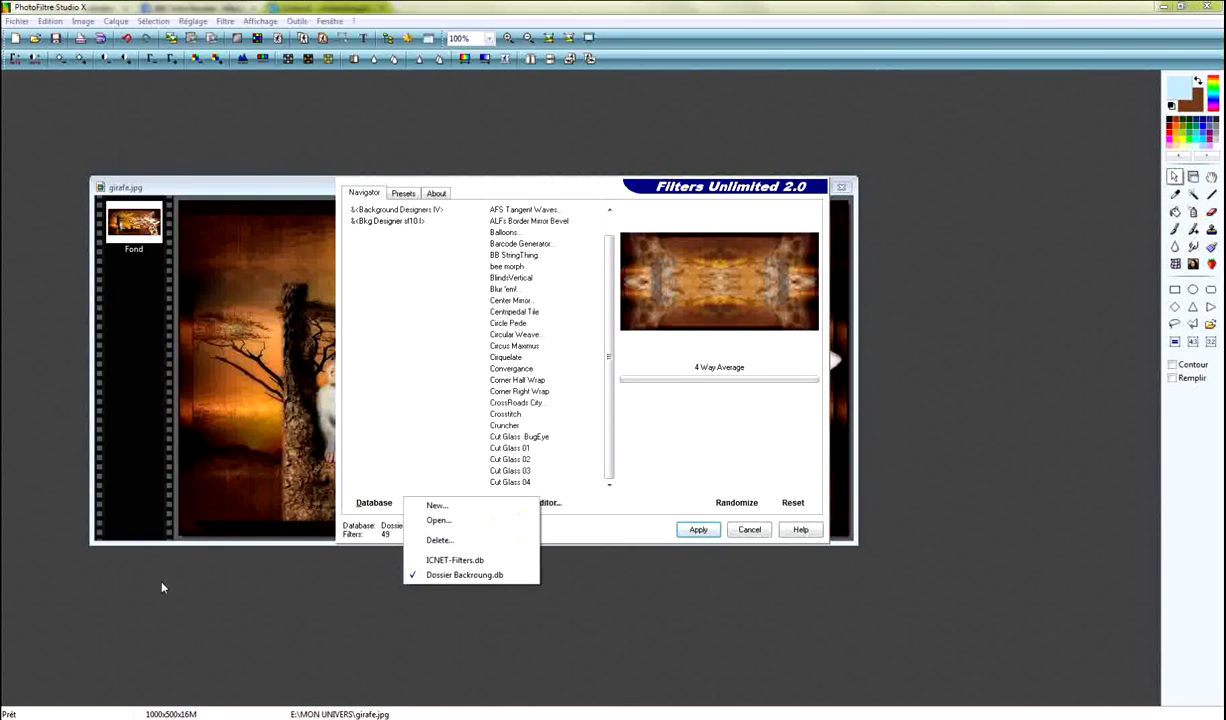
pyautogui.click(12, 630)
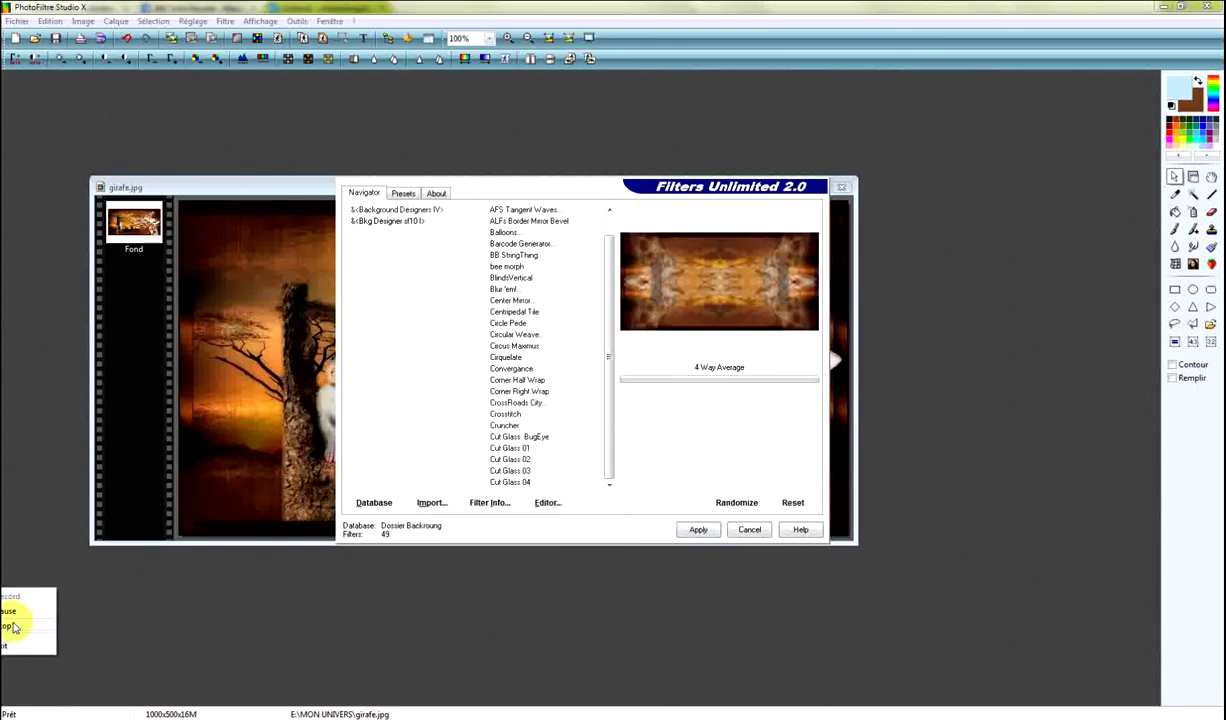